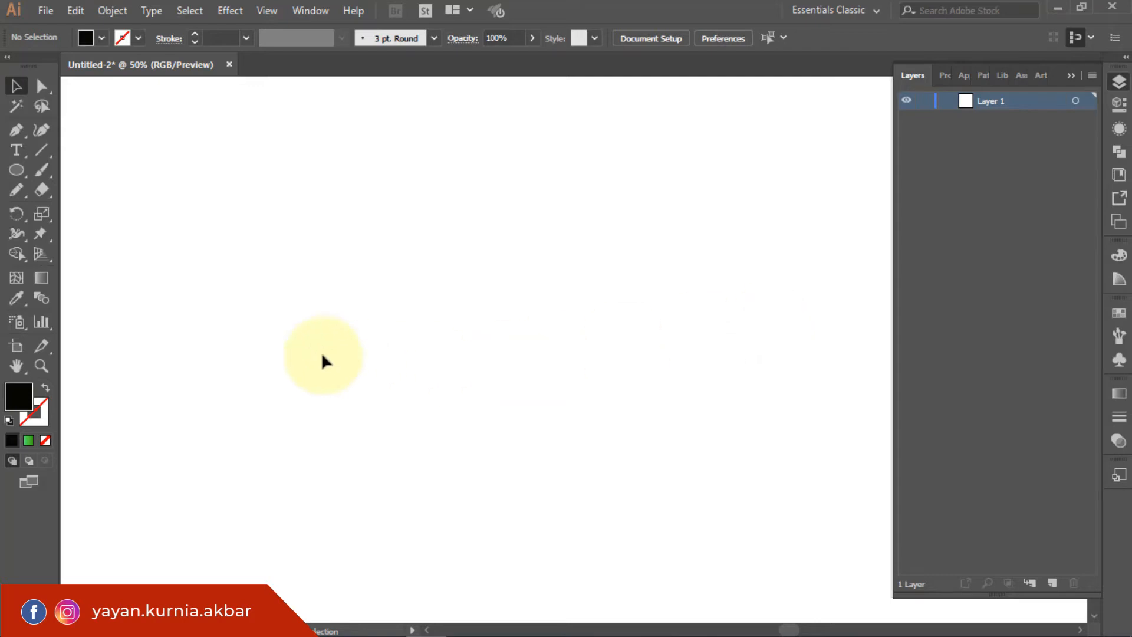
Add the text "Design" on the blank artboard and shift it toward the artboard's upper left.
{"action": "left_click", "coordinate": [17, 151]}
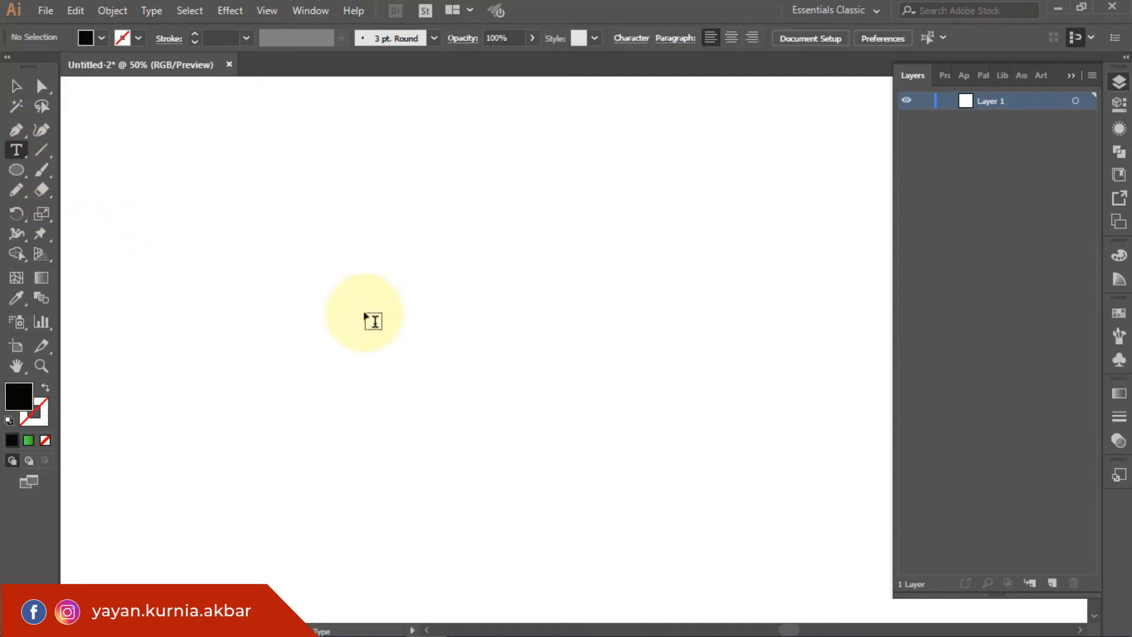
{"action": "left_click", "coordinate": [383, 262]}
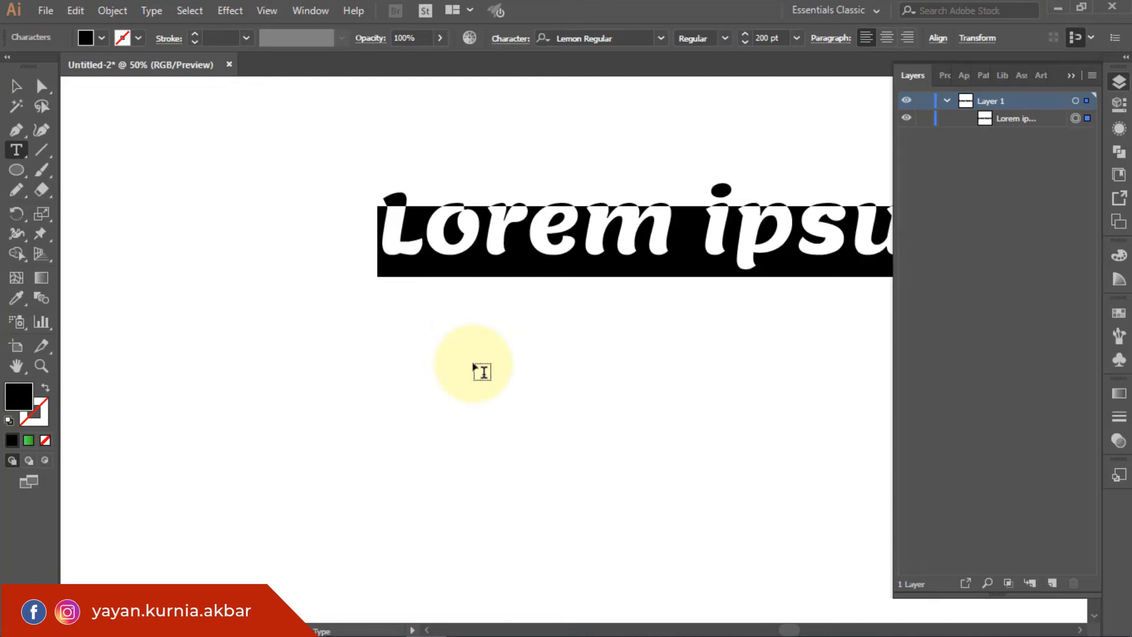
{"action": "type", "text": "De"}
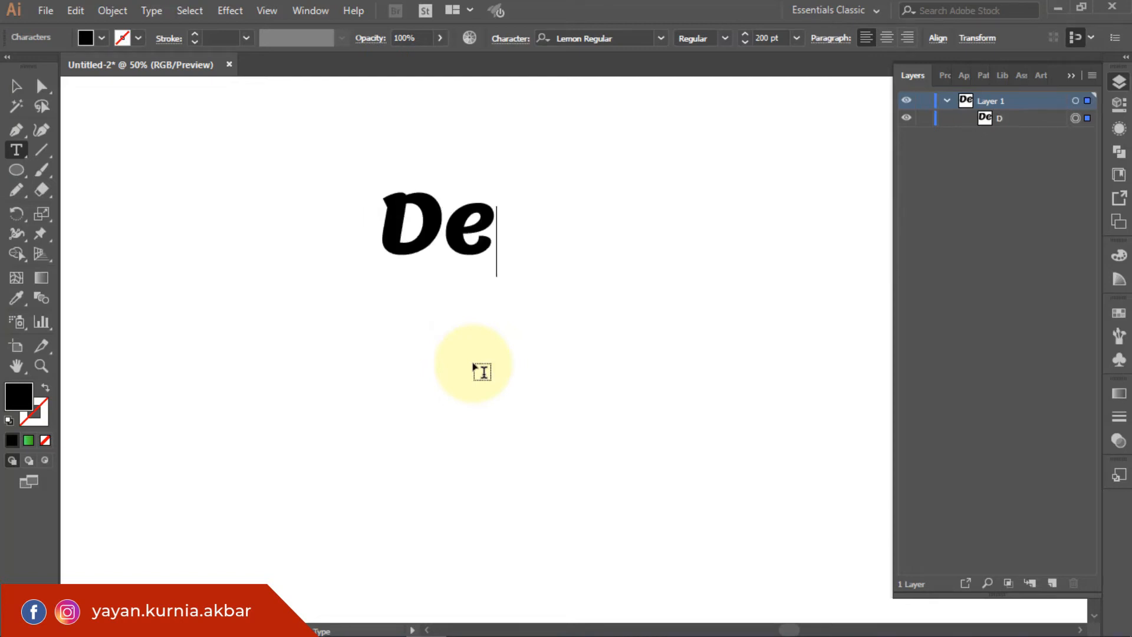
{"action": "type", "text": "sign"}
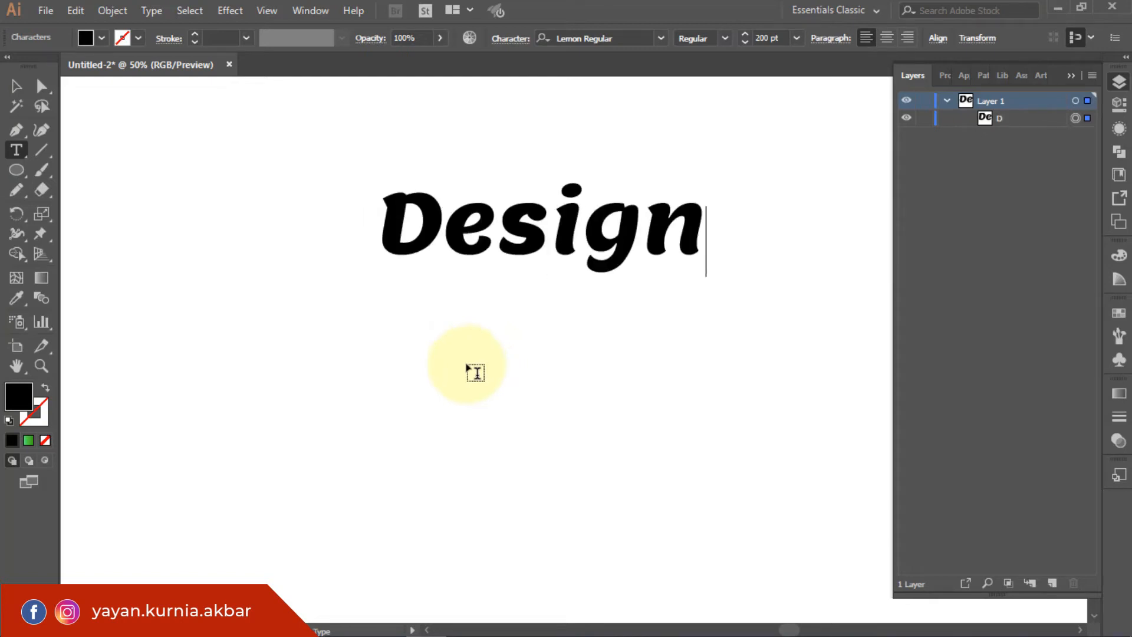
{"action": "left_click", "coordinate": [16, 86]}
{"action": "left_click", "coordinate": [640, 238]}
{"action": "left_click_drag", "start_coordinate": [634, 236], "coordinate": [527, 225]}
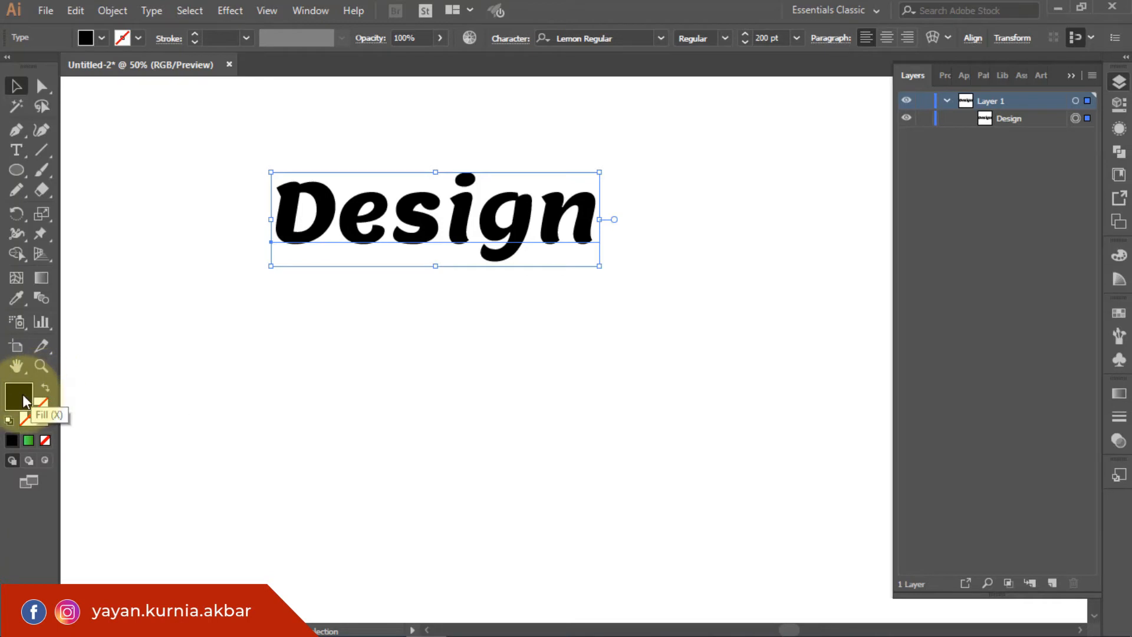
Set the fill colour of the Design text to the off-white FEFFF8.
{"action": "double_click", "coordinate": [23, 402]}
{"action": "left_click", "coordinate": [653, 185]}
{"action": "left_click", "coordinate": [1013, 189]}
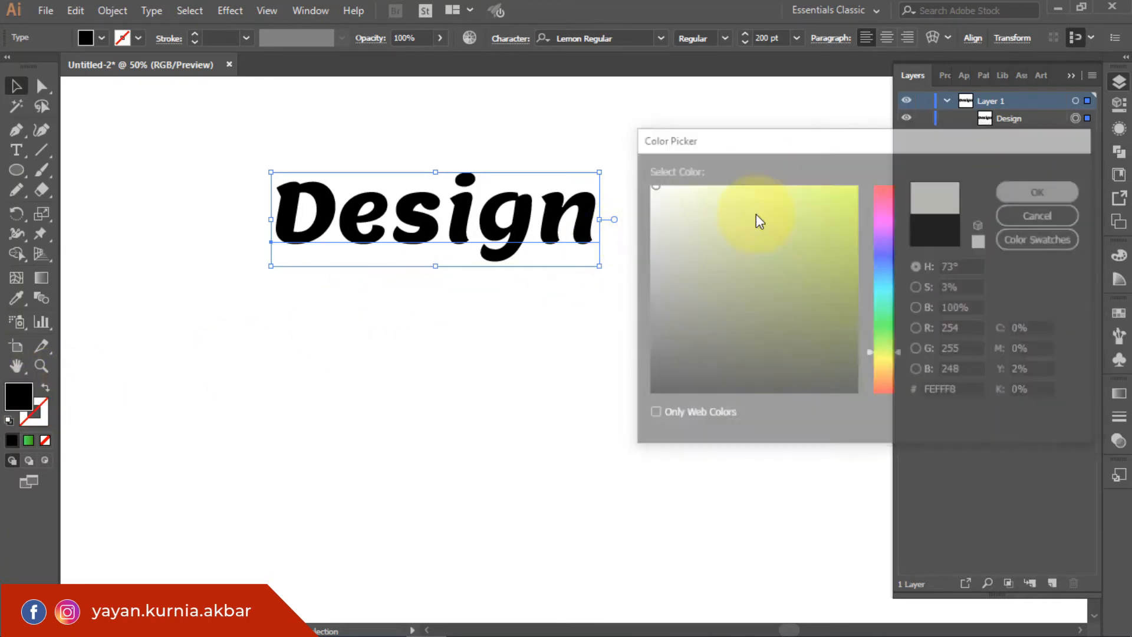
Give the Design text a near-black 0C0C0B stroke with a weight of 2 pt.
{"action": "double_click", "coordinate": [44, 415]}
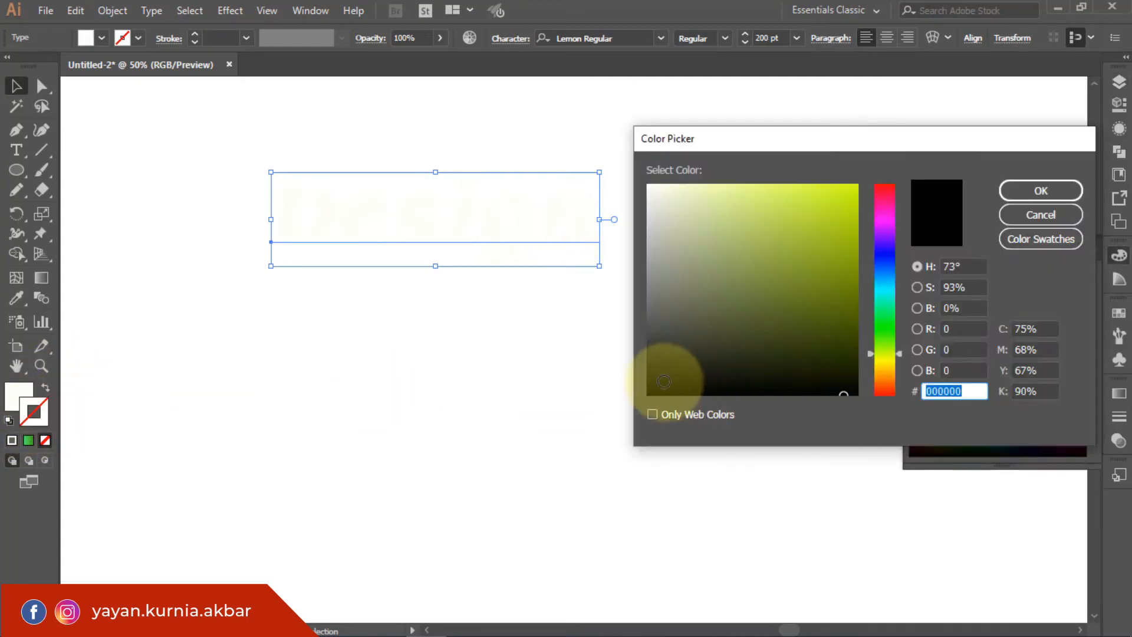
{"action": "left_click", "coordinate": [660, 386]}
{"action": "left_click", "coordinate": [1038, 189]}
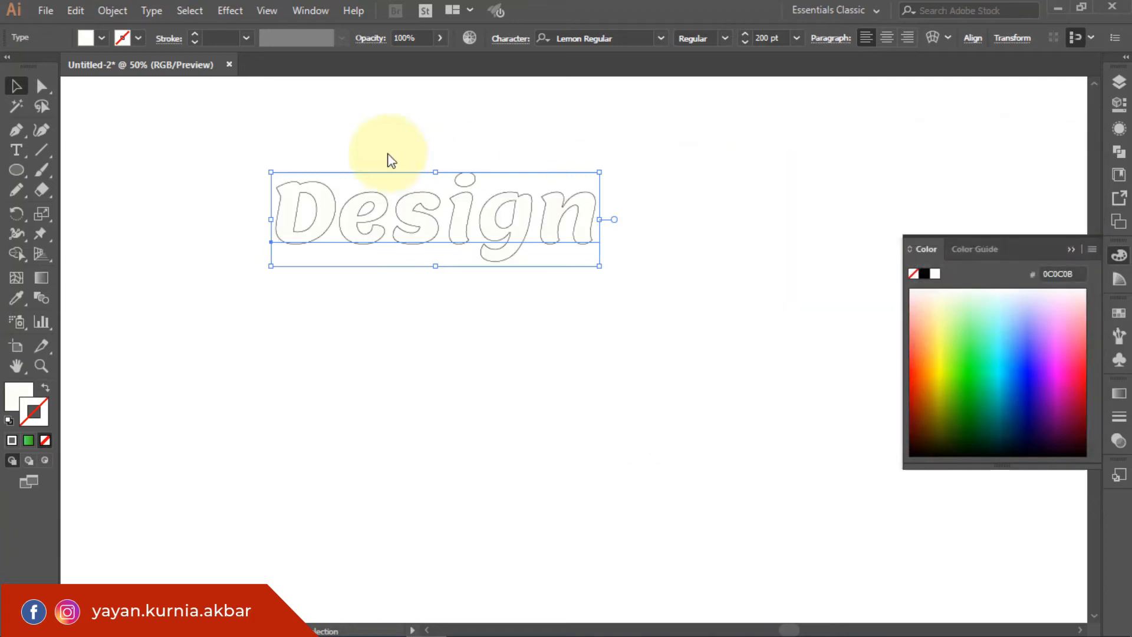
{"action": "double_click", "coordinate": [210, 38]}
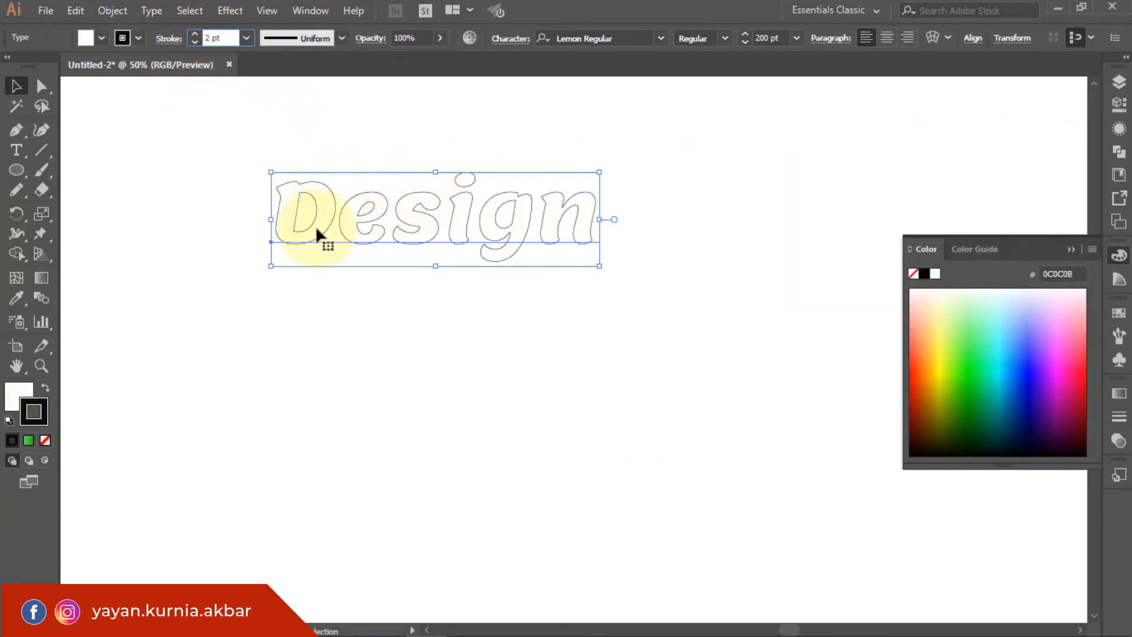
{"action": "type", "text": "2"}
{"action": "key", "text": "Return"}
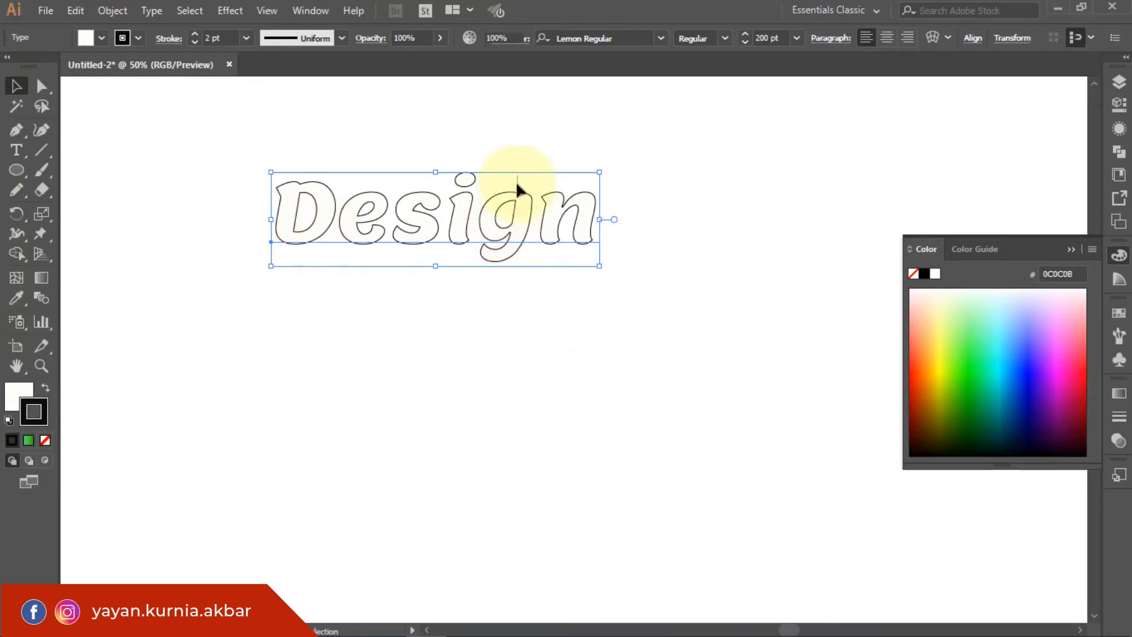
Duplicate the outlined Design text directly below the original, leaving a gap between the two words.
{"action": "key", "text": "ctrl+shift+a"}
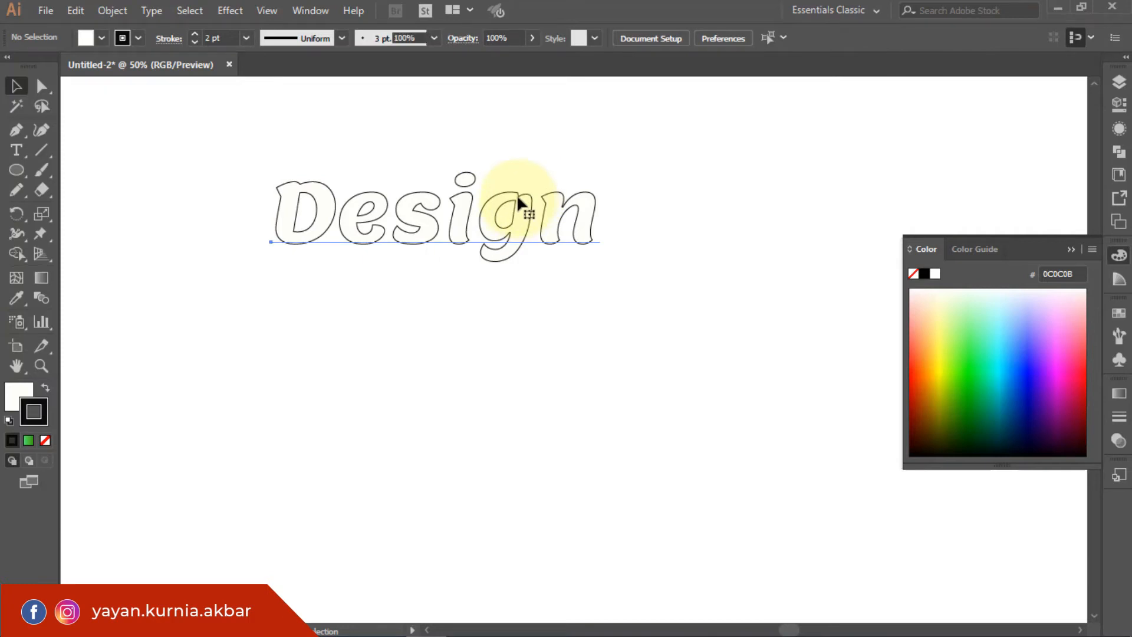
{"action": "left_click", "coordinate": [518, 203]}
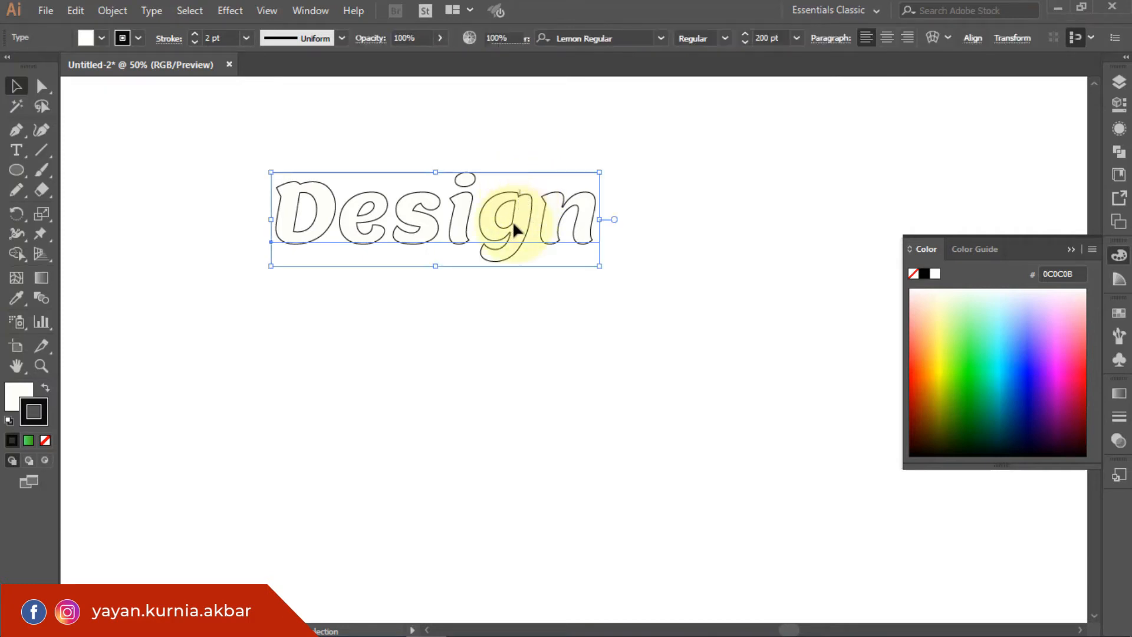
{"action": "key", "text": "ctrl+shift+a"}
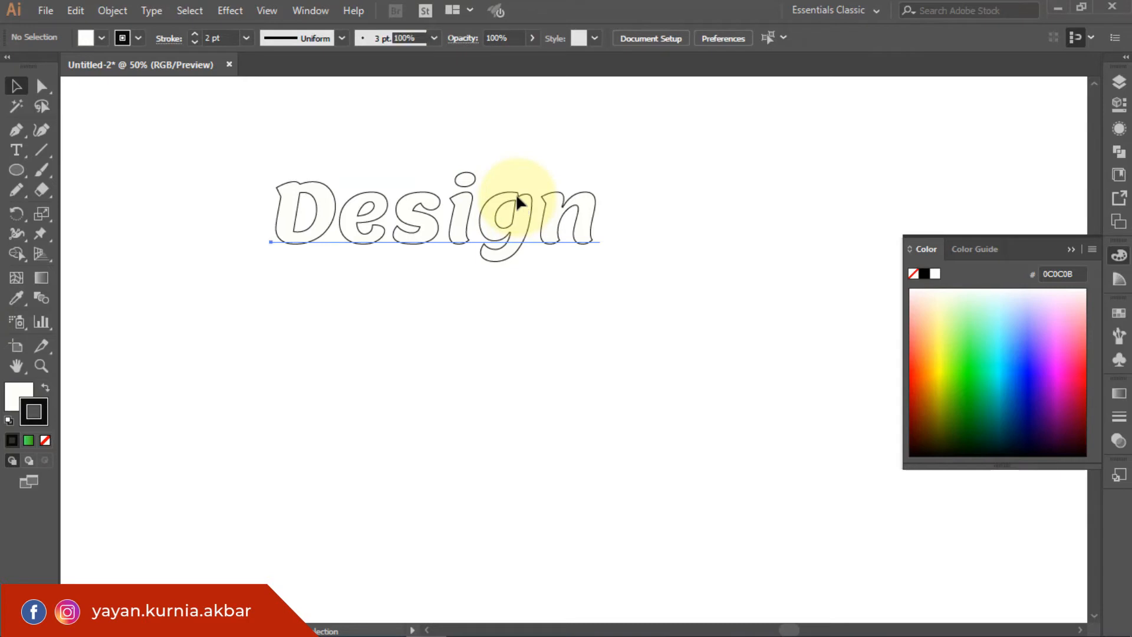
{"action": "left_click", "coordinate": [516, 197]}
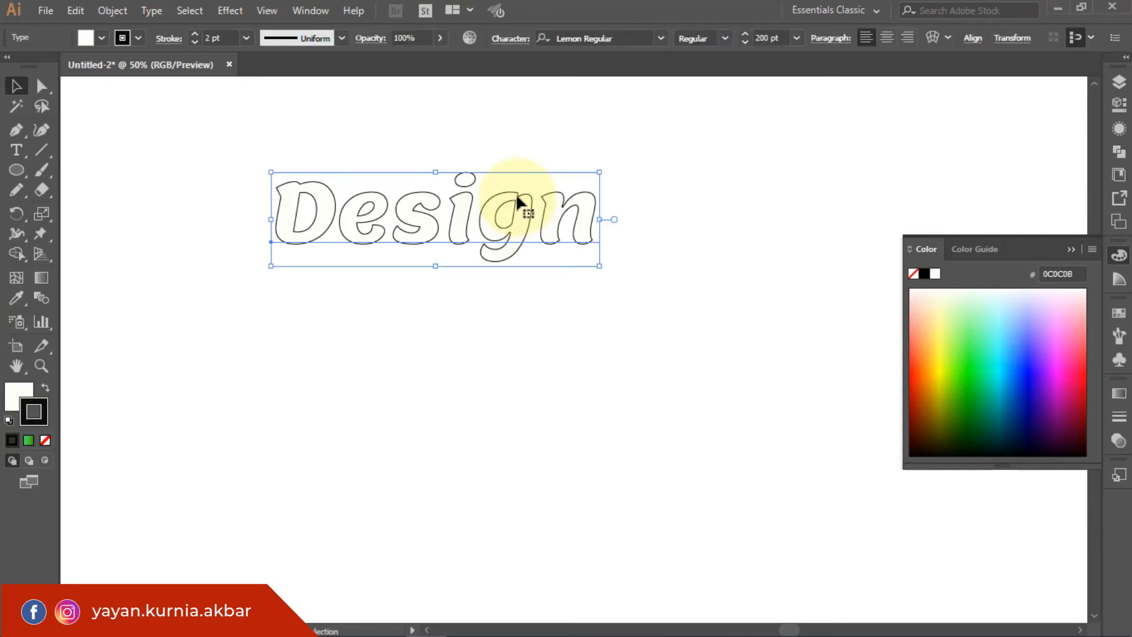
{"action": "left_click_drag", "start_coordinate": [516, 200], "coordinate": [513, 333]}
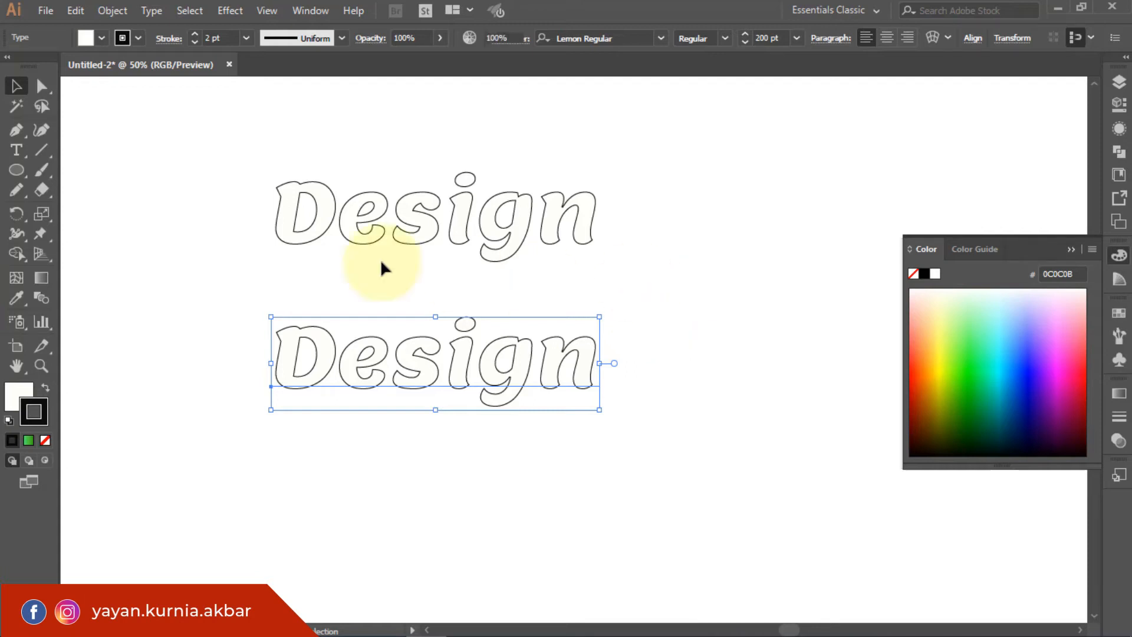
Select both Design texts and make a blend between them.
{"action": "left_click", "coordinate": [210, 160]}
{"action": "left_click_drag", "start_coordinate": [197, 154], "coordinate": [427, 438]}
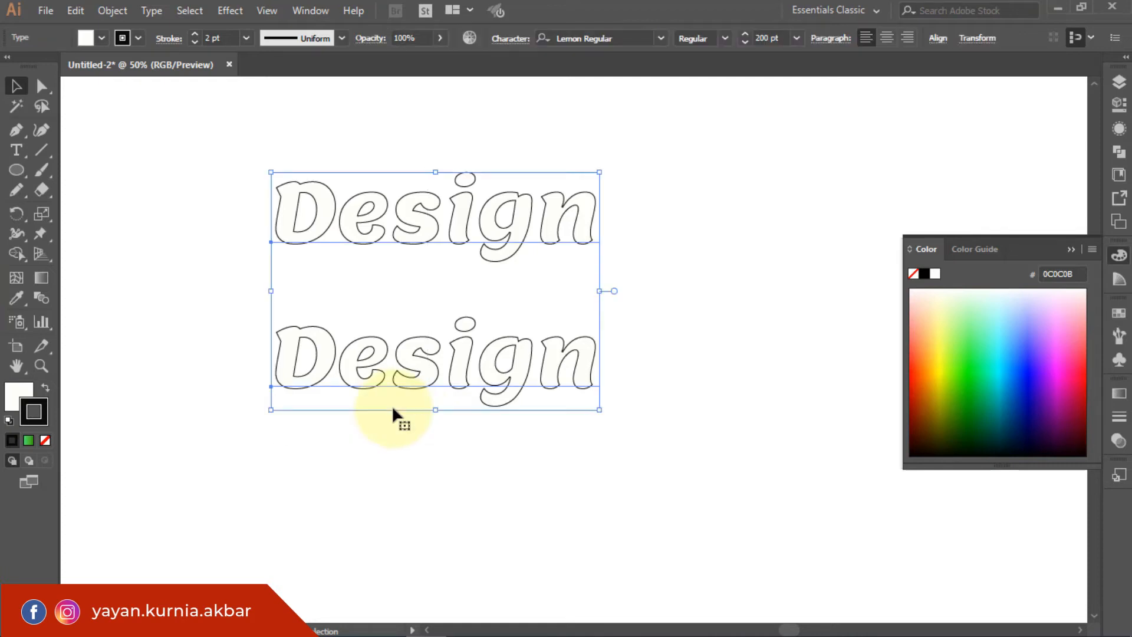
{"action": "left_click", "coordinate": [107, 9]}
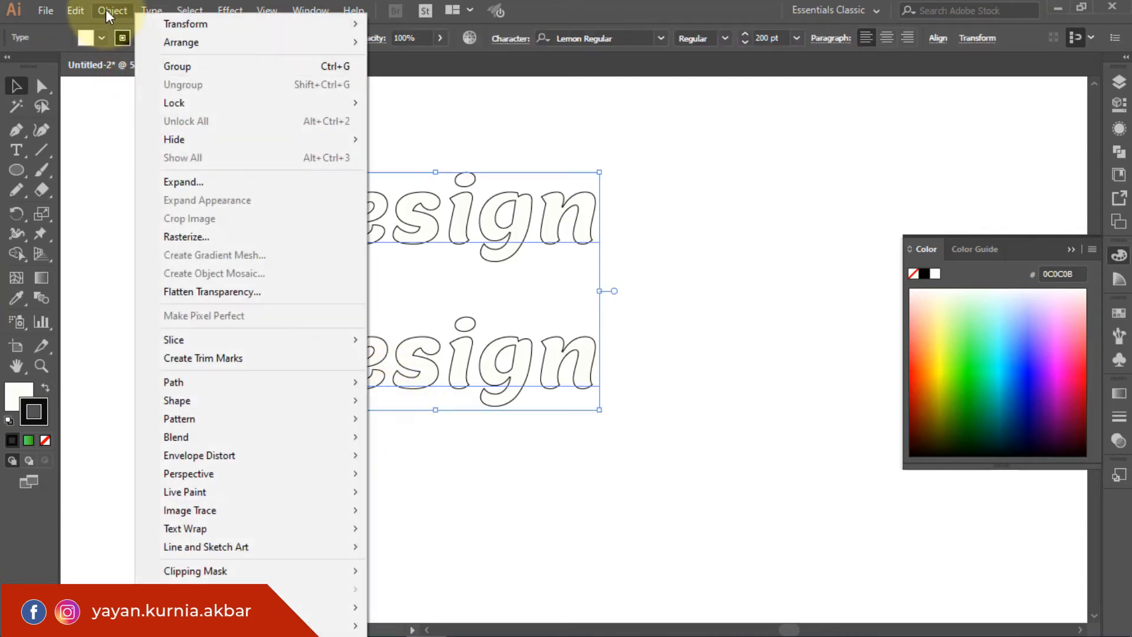
{"action": "mouse_move", "coordinate": [237, 447]}
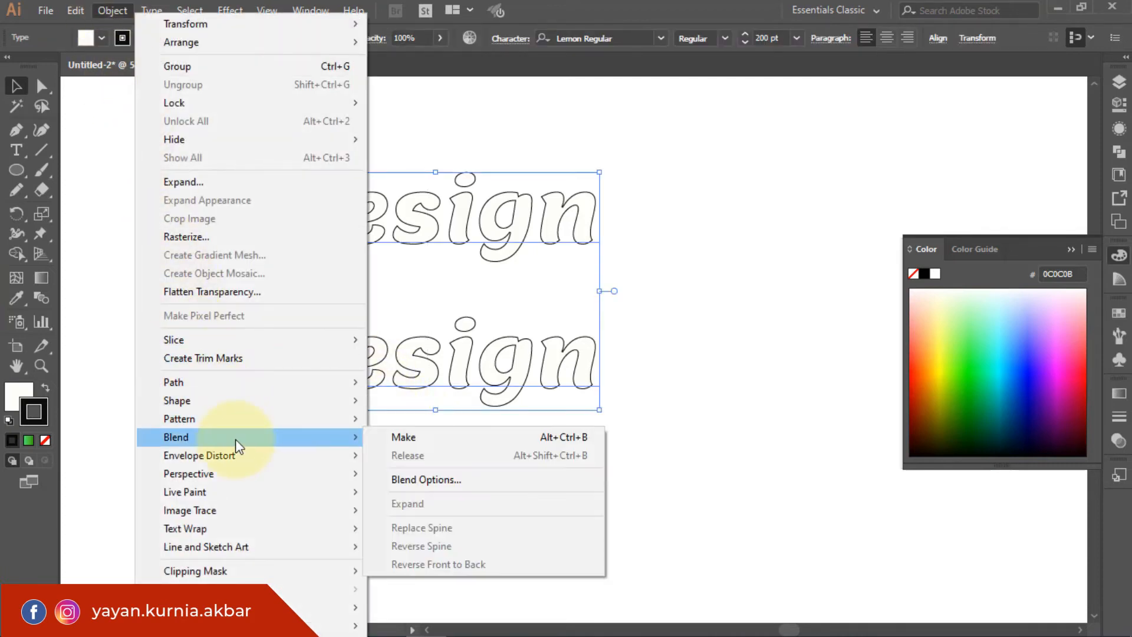
{"action": "left_click", "coordinate": [380, 438]}
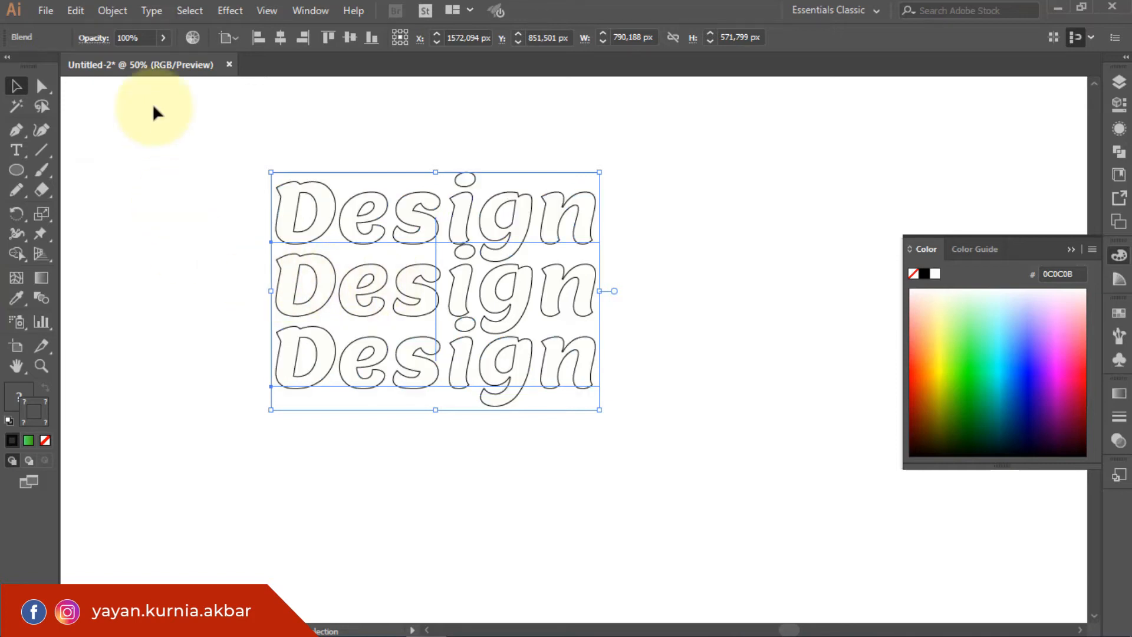
Open the blend options for the Design blend, enable the preview and switch the spacing to Specified Steps.
{"action": "left_click", "coordinate": [112, 11]}
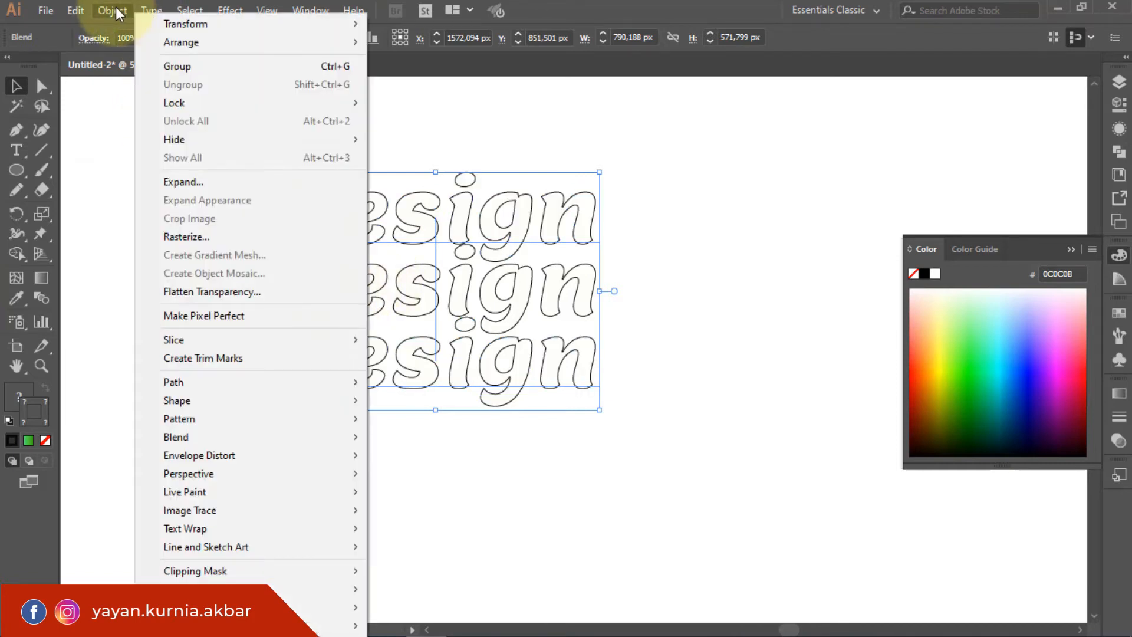
{"action": "mouse_move", "coordinate": [285, 436]}
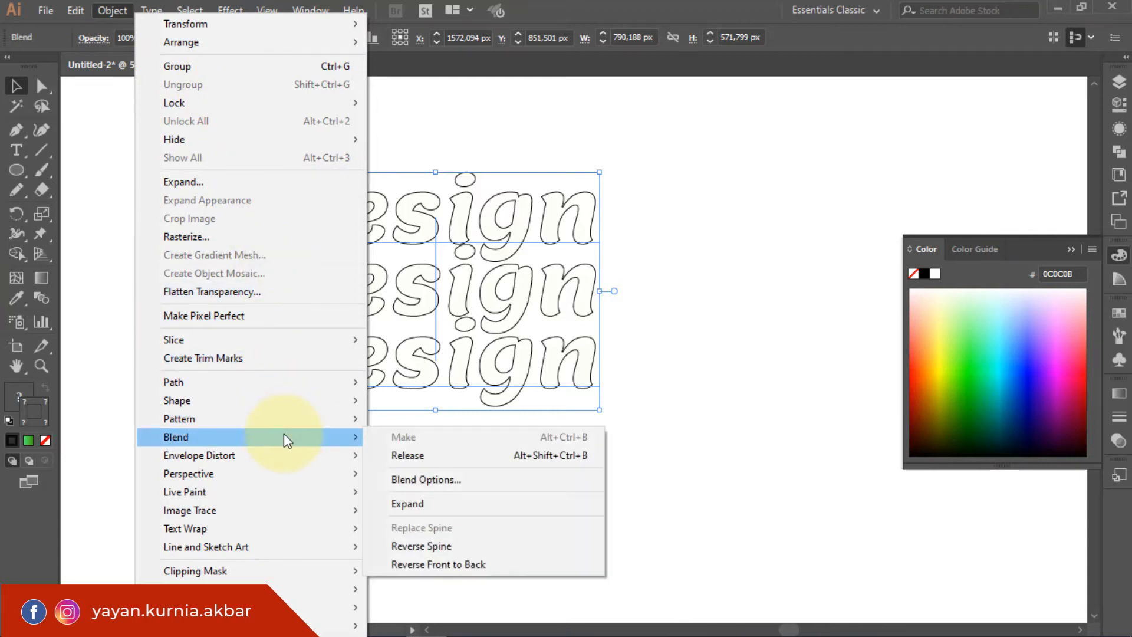
{"action": "left_click", "coordinate": [440, 480]}
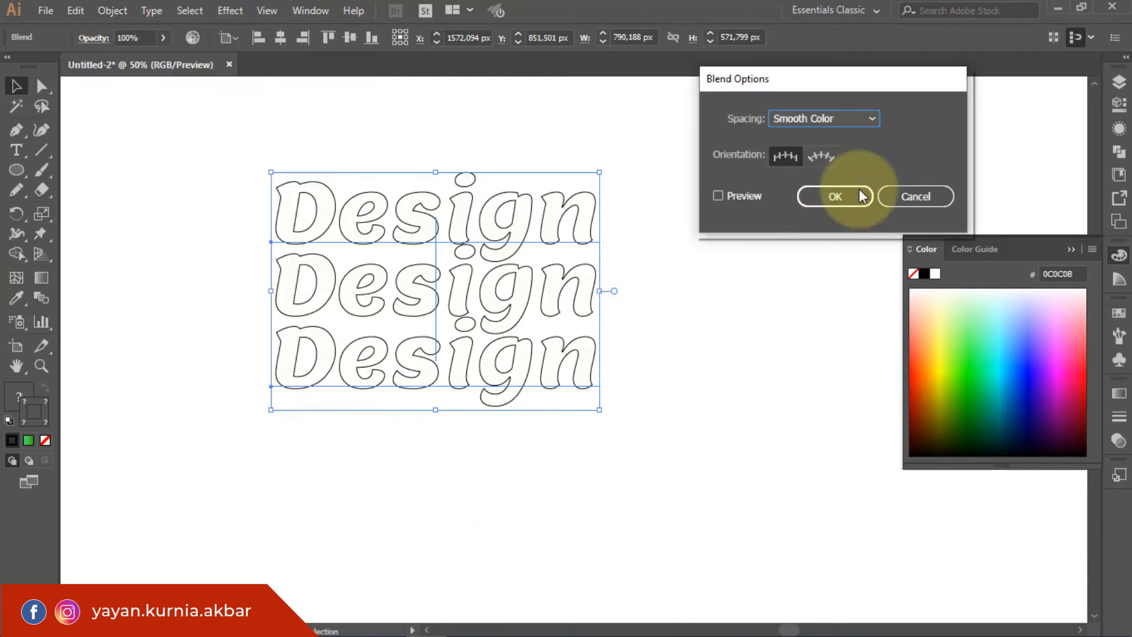
{"action": "left_click", "coordinate": [718, 196]}
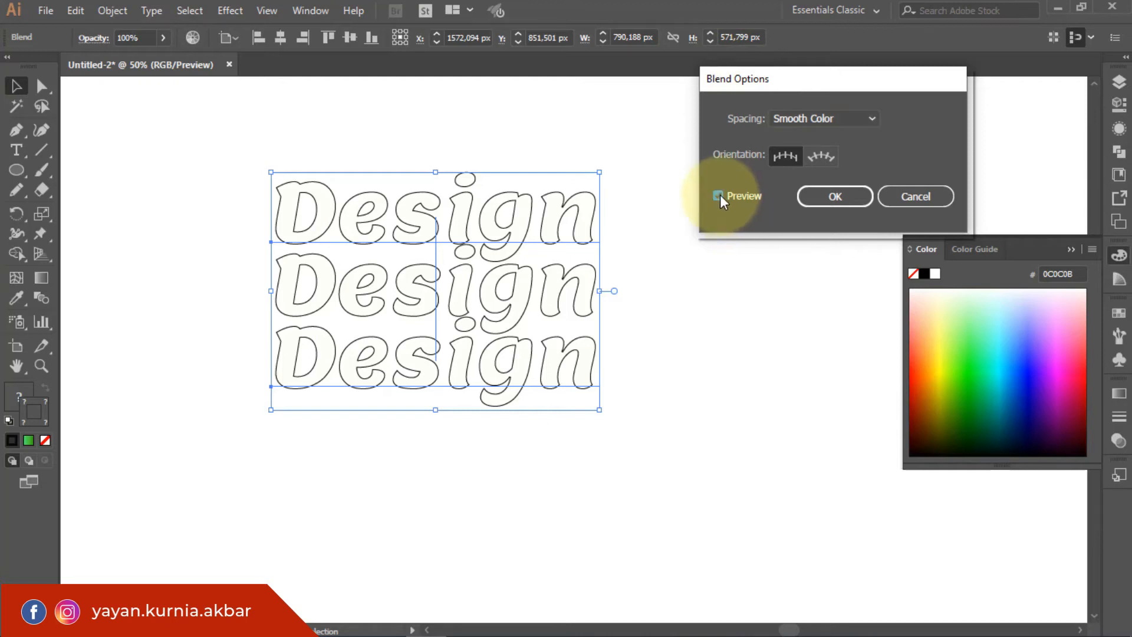
{"action": "left_click", "coordinate": [870, 119]}
{"action": "left_click", "coordinate": [843, 155]}
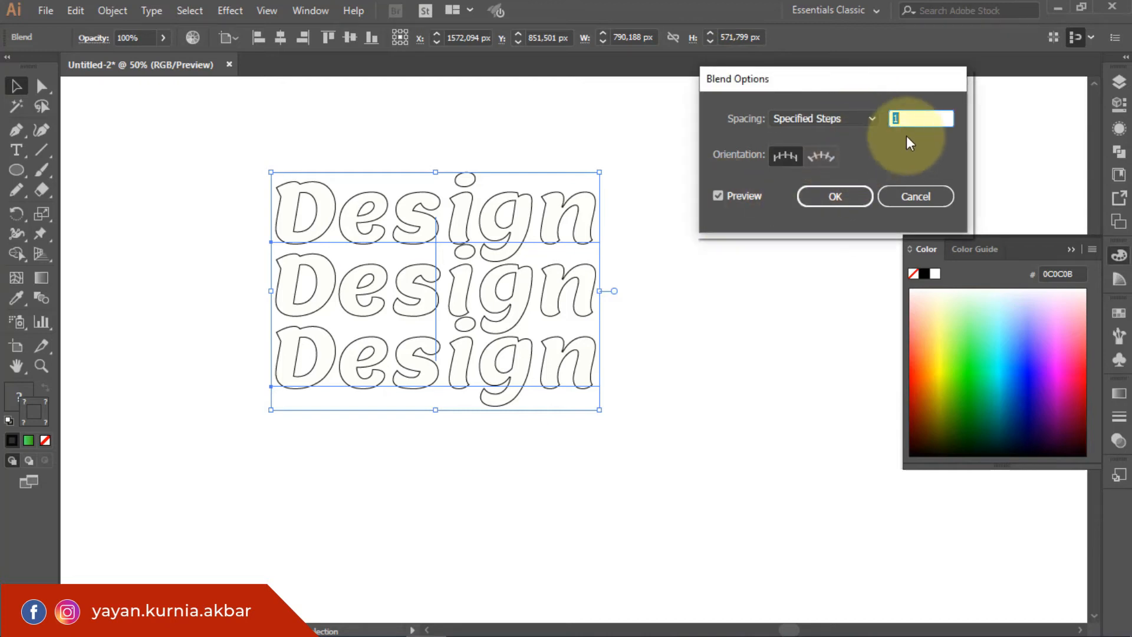
Set the number of specified blend steps to 150 and apply the options to the Design blend.
{"action": "key", "text": "Up"}
{"action": "key", "text": "Up"}
{"action": "key", "text": "Up"}
{"action": "key", "text": "Up"}
{"action": "key", "text": "Up"}
{"action": "key", "text": "Up"}
{"action": "key", "text": "Up"}
{"action": "key", "text": "Up"}
{"action": "key", "text": "Up"}
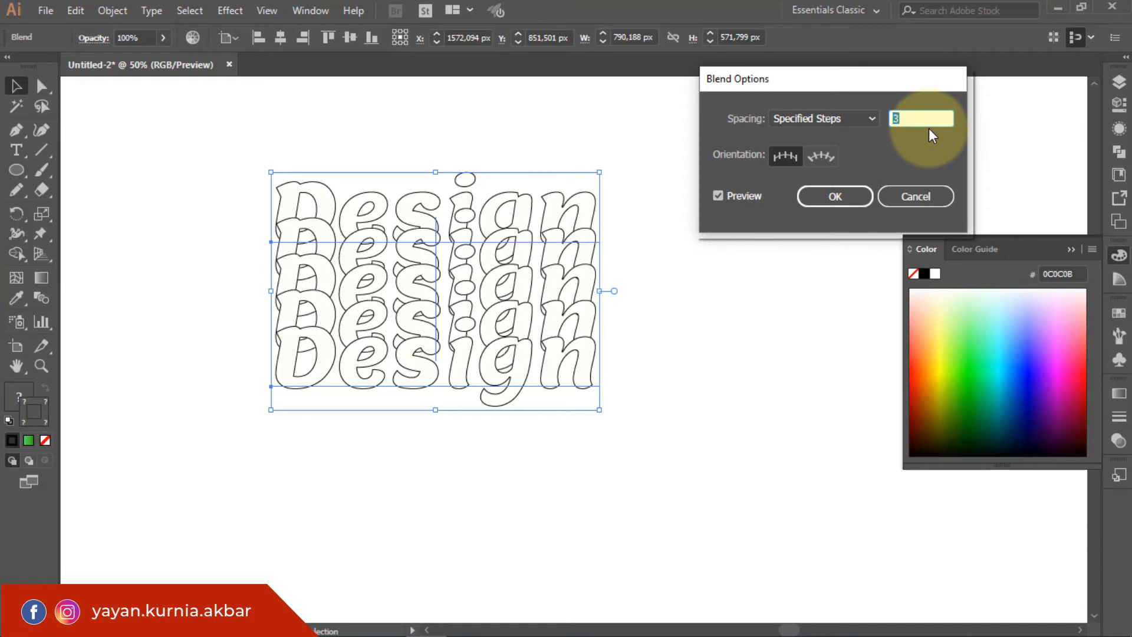
{"action": "key", "text": "Up"}
{"action": "key", "text": "Up"}
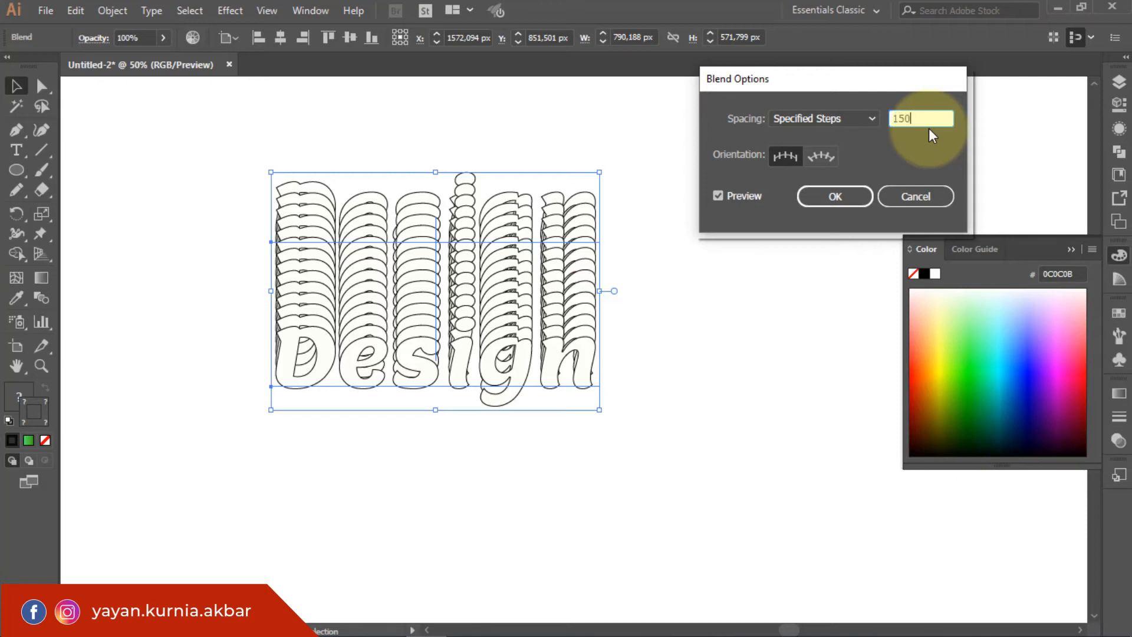
{"action": "key", "text": "Return"}
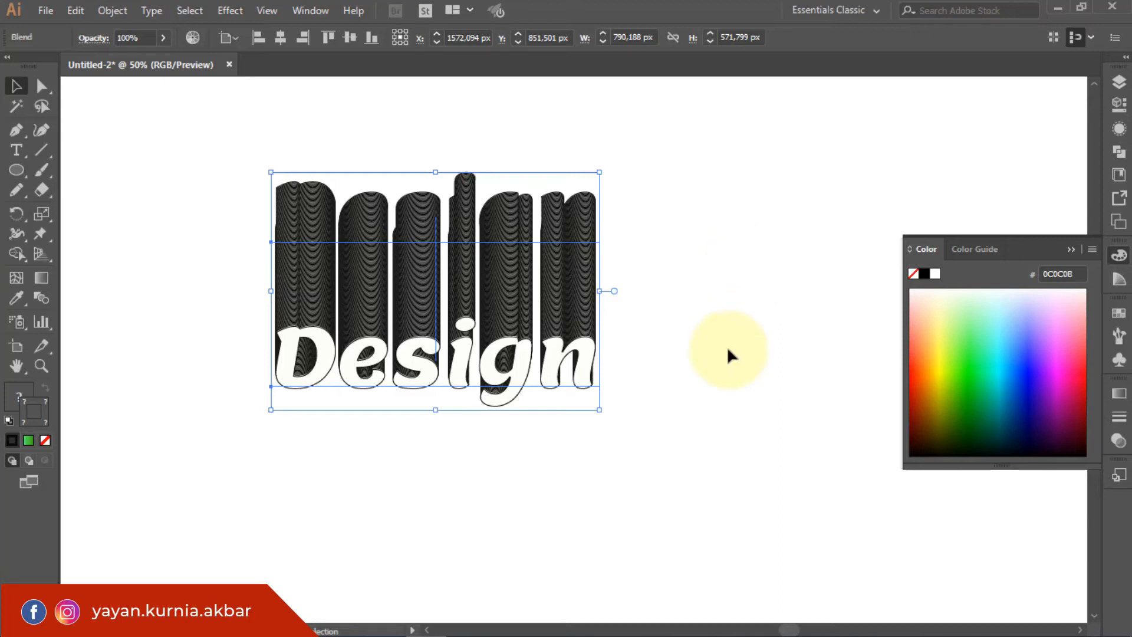
Move the blended Design text toward the upper left to free space beside it, and clear the selection.
{"action": "left_click_drag", "start_coordinate": [510, 321], "coordinate": [396, 308]}
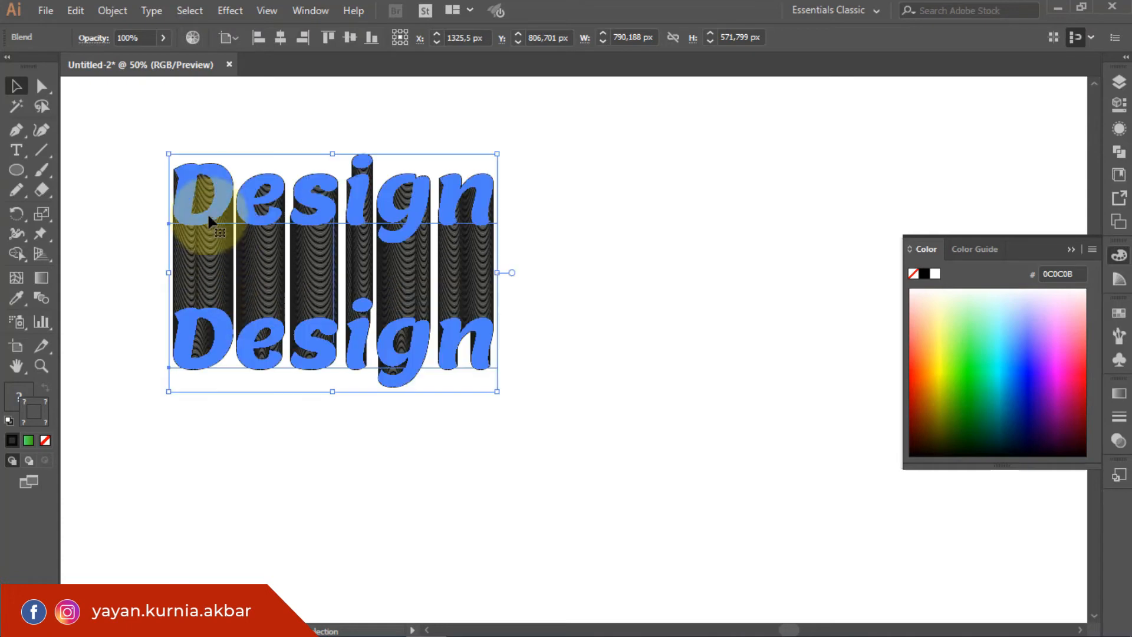
{"action": "left_click", "coordinate": [711, 296]}
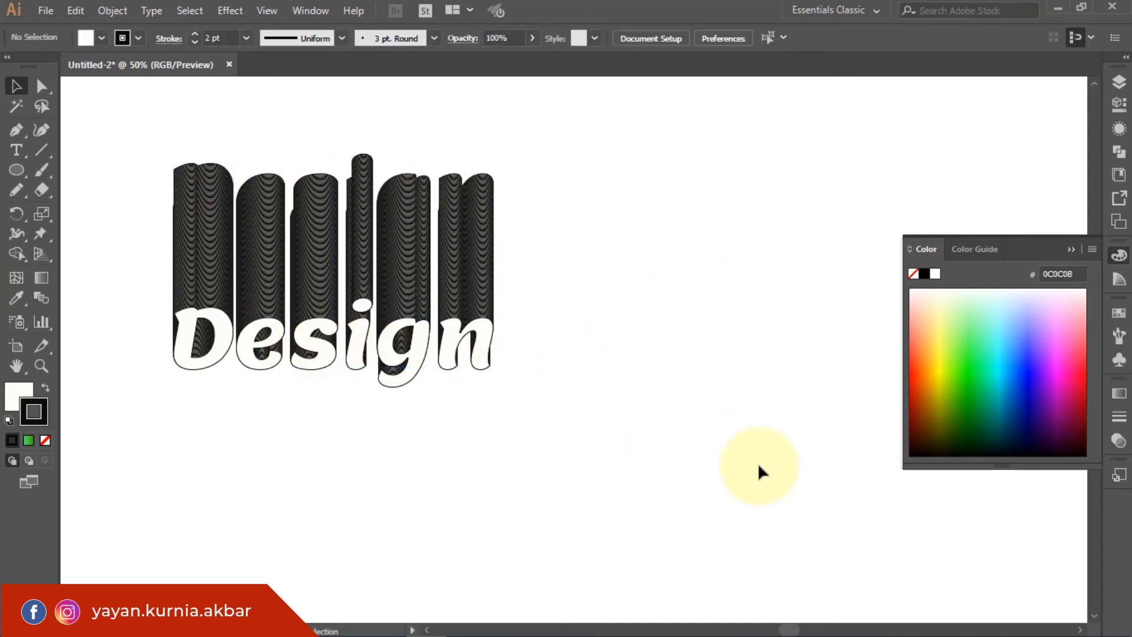
Draw a circle in the empty space to the right of the blended text and remove its fill.
{"action": "left_click", "coordinate": [18, 169]}
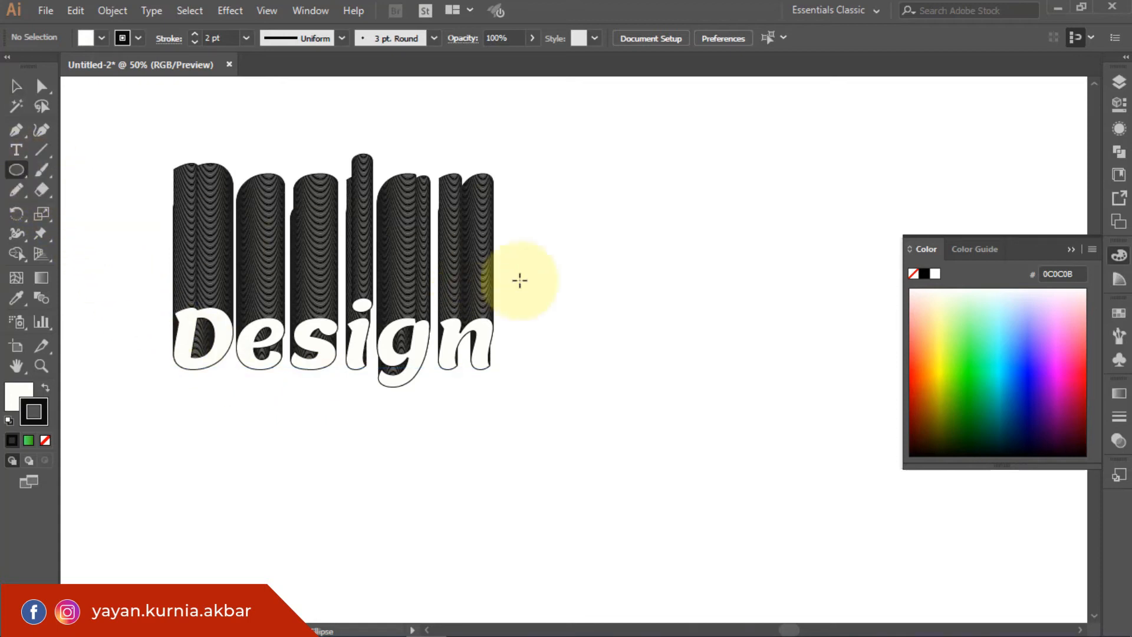
{"action": "left_click_drag", "start_coordinate": [579, 218], "coordinate": [695, 325]}
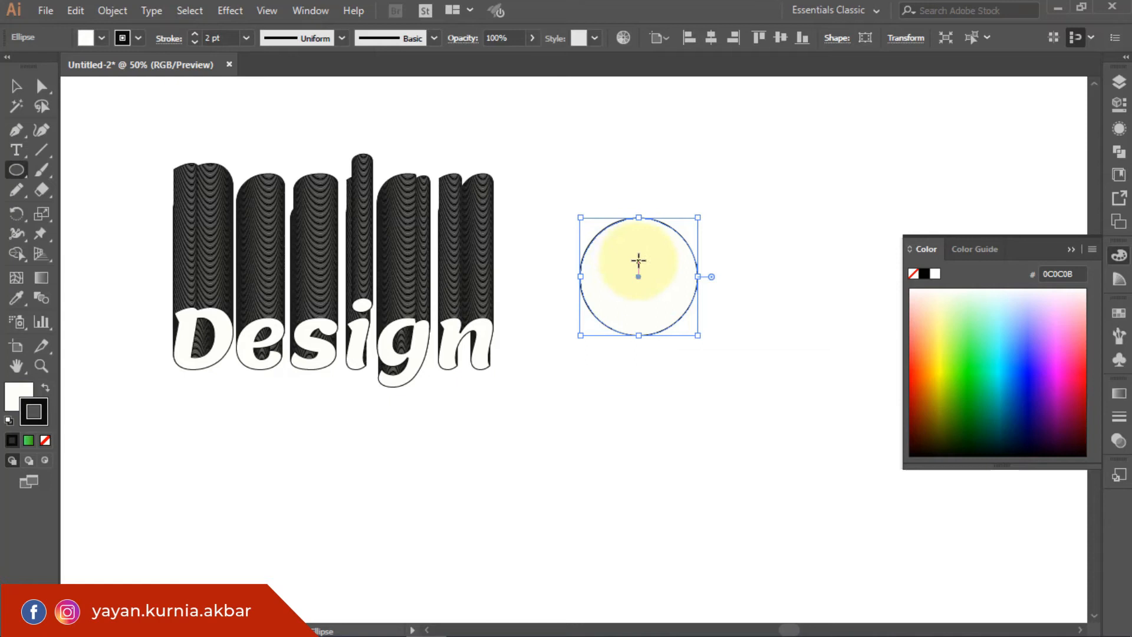
{"action": "left_click", "coordinate": [18, 399]}
{"action": "double_click", "coordinate": [17, 400]}
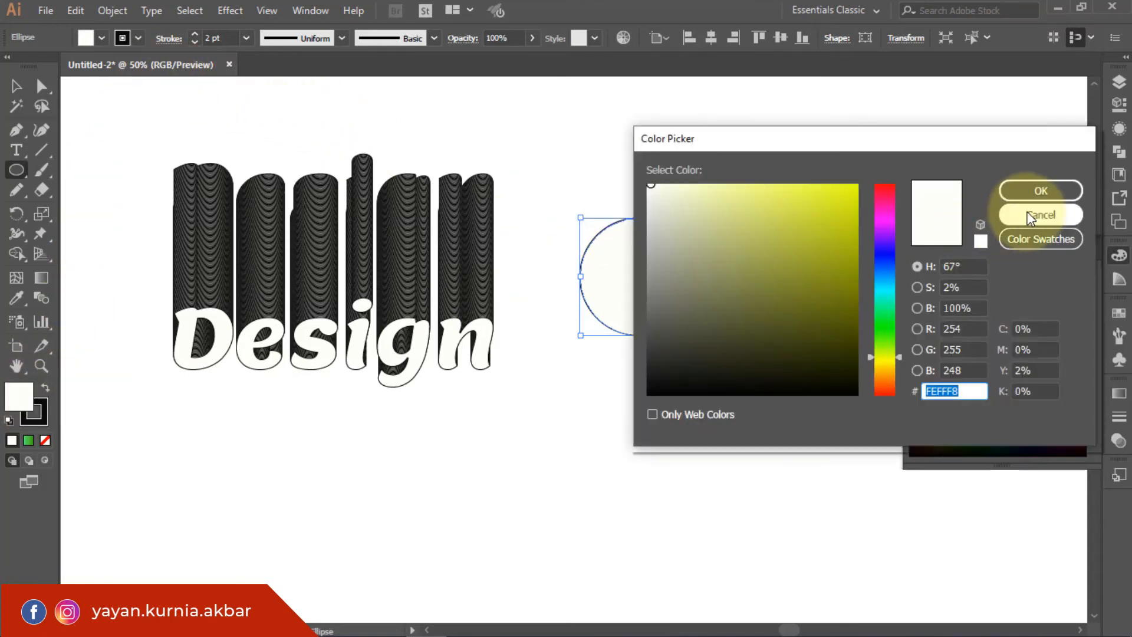
{"action": "left_click", "coordinate": [1020, 191]}
{"action": "left_click", "coordinate": [44, 439]}
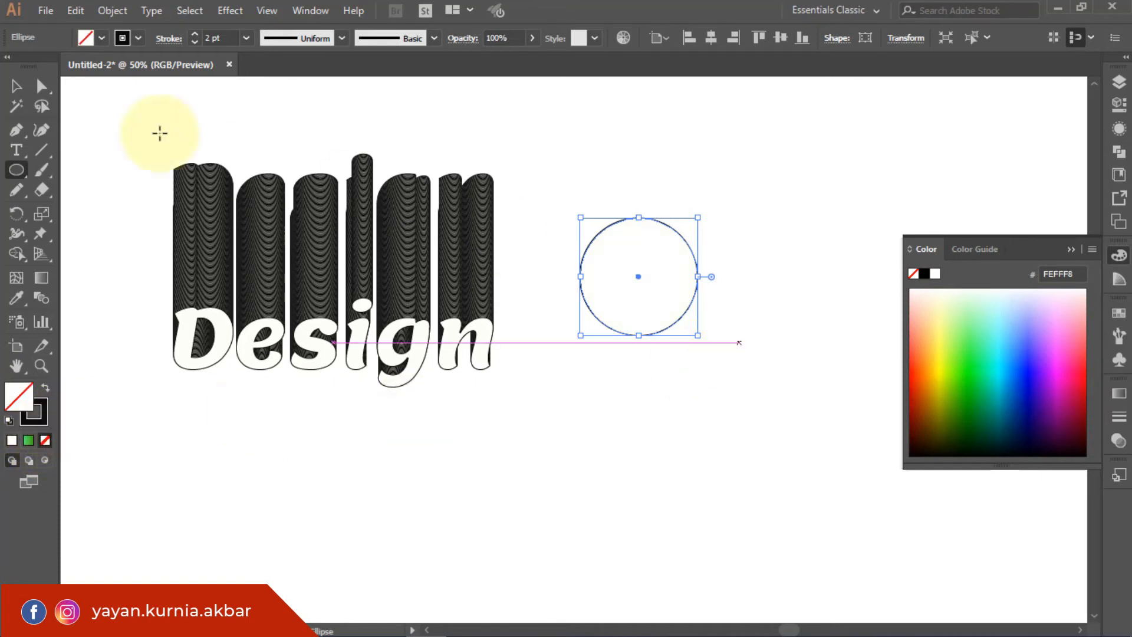
Select the circle's top and right anchor points and delete them, leaving only the lower-left quarter arc.
{"action": "left_click", "coordinate": [43, 88]}
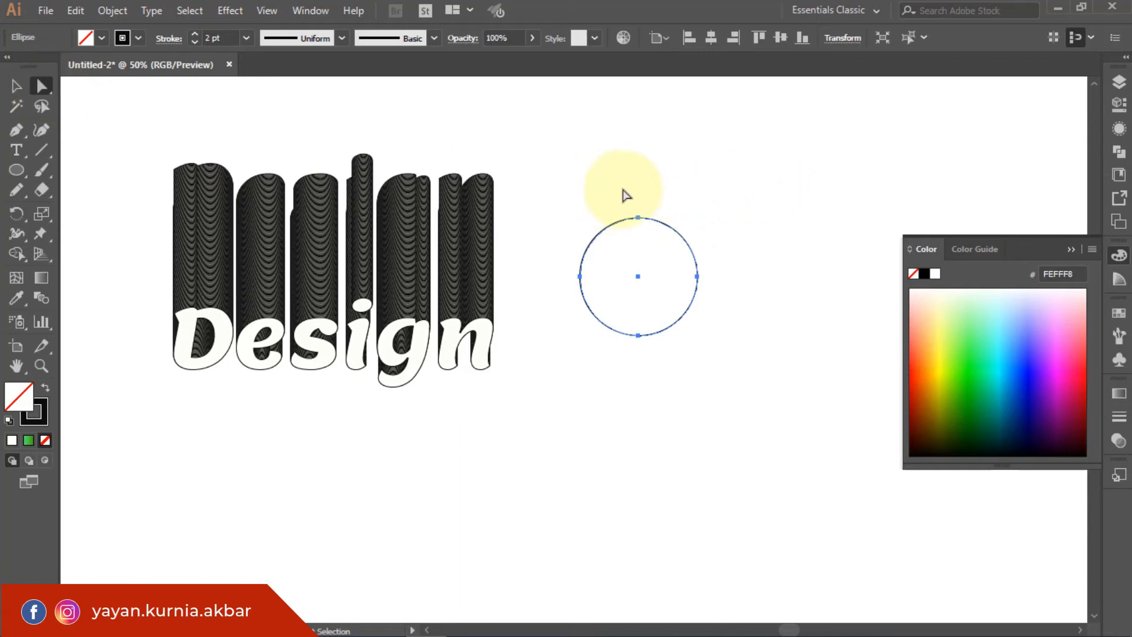
{"action": "left_click_drag", "start_coordinate": [623, 190], "coordinate": [712, 297]}
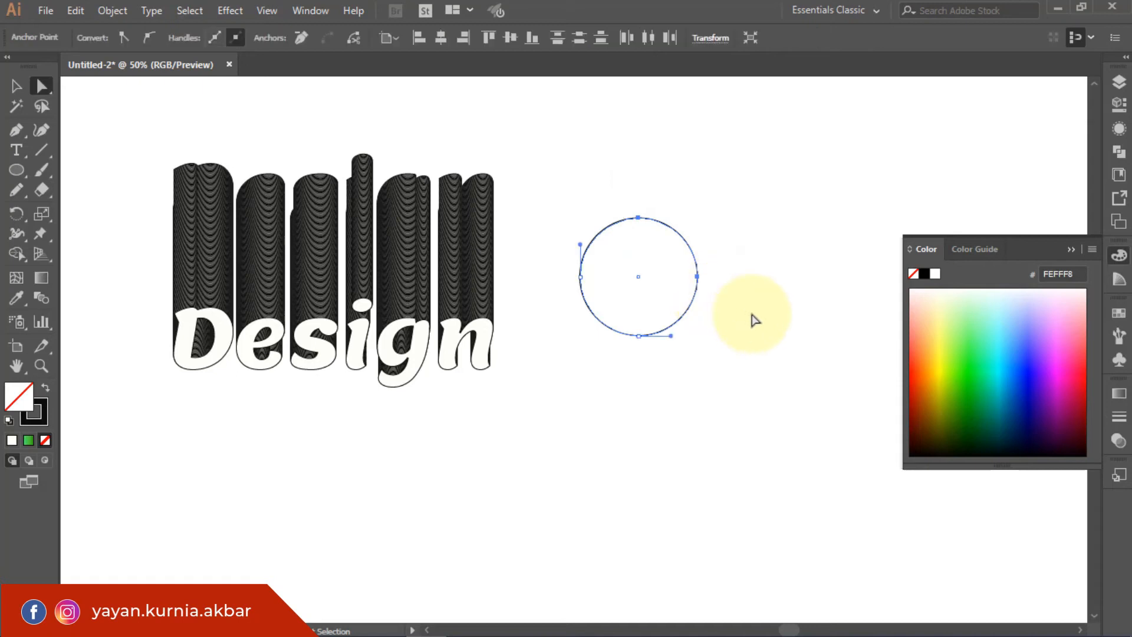
{"action": "key", "text": "Delete"}
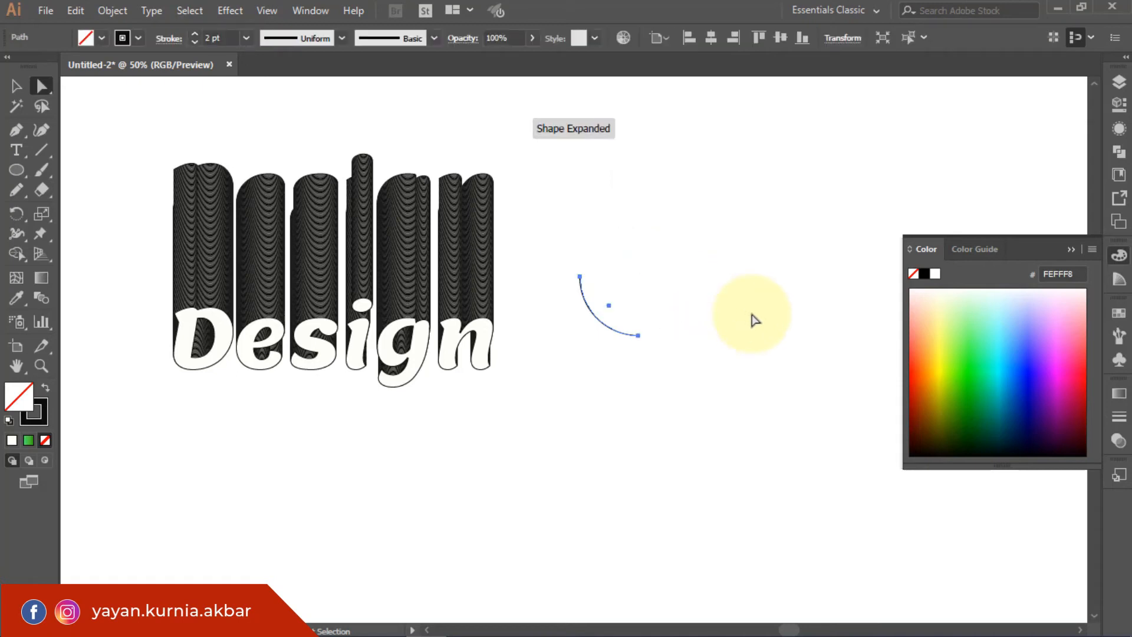
Rotate the direction handle at the arc's upper end to horizontal, bending the arc into an S-shaped curve, and deselect it.
{"action": "left_click", "coordinate": [580, 277]}
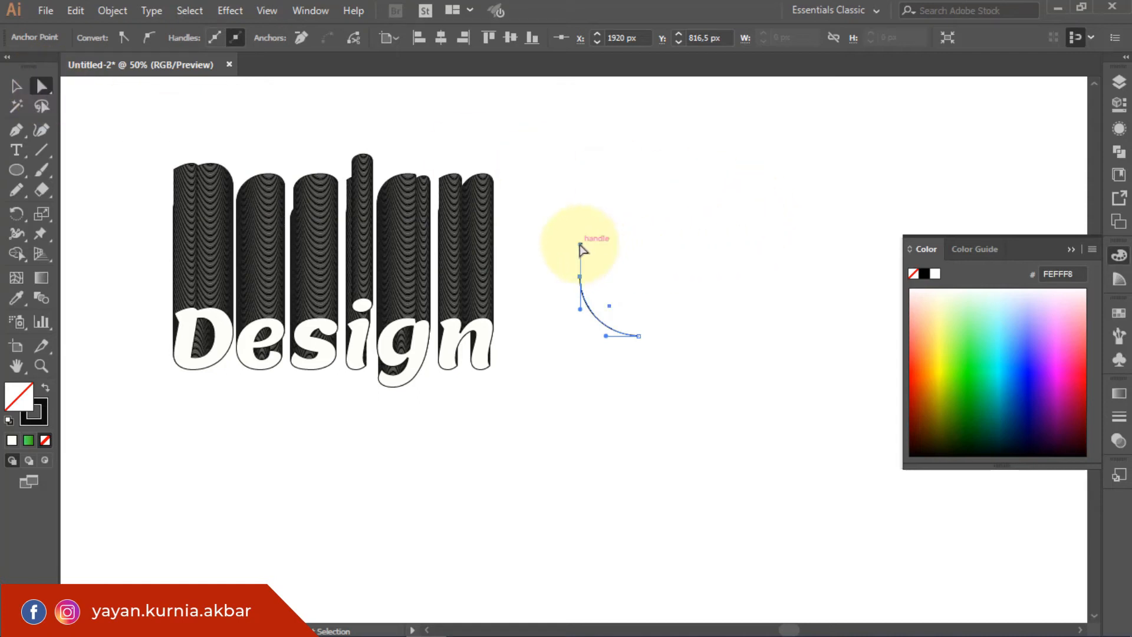
{"action": "left_click_drag", "start_coordinate": [580, 244], "coordinate": [550, 277]}
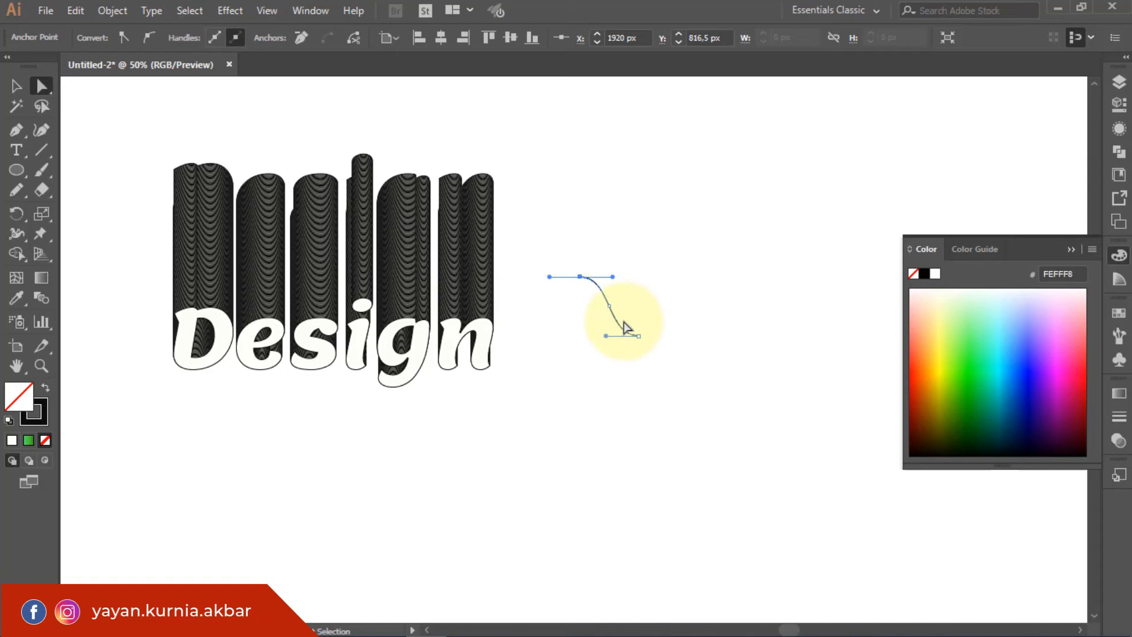
{"action": "left_click", "coordinate": [740, 309]}
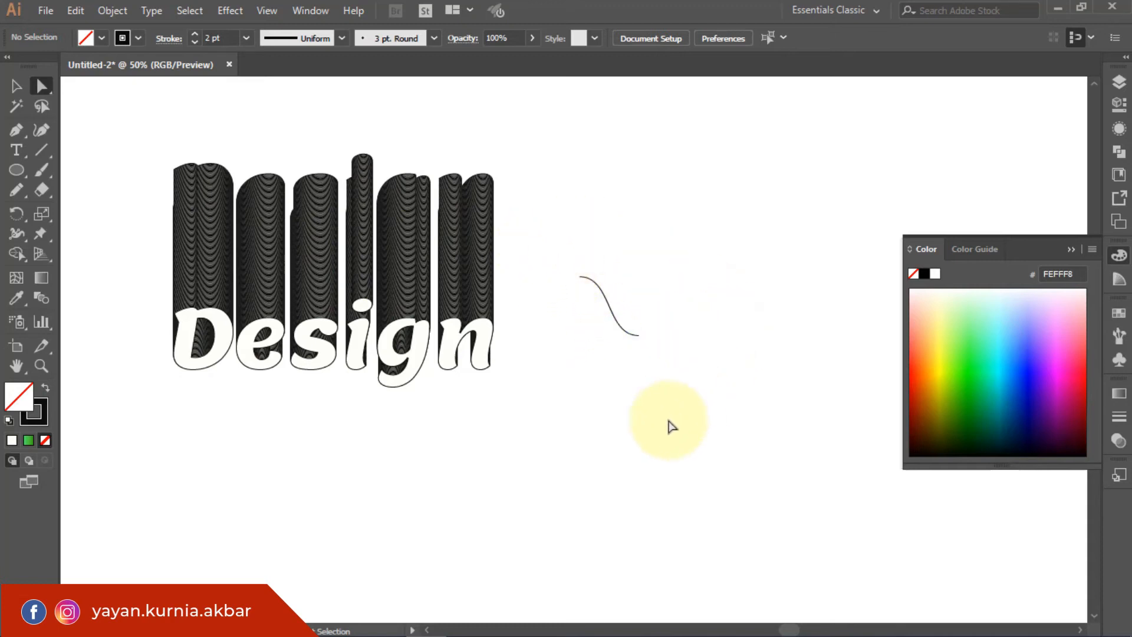
{"action": "left_click", "coordinate": [316, 271]}
{"action": "left_click", "coordinate": [561, 295]}
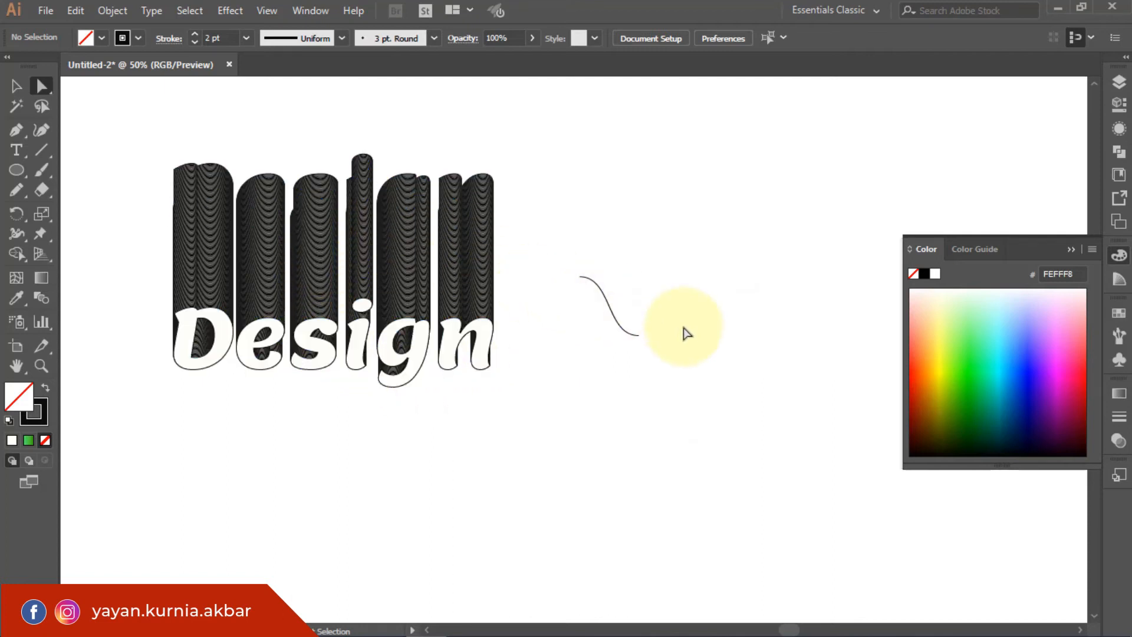
Select the whole S-curve and expand it with both Fill and Stroke enabled.
{"action": "left_click", "coordinate": [607, 304]}
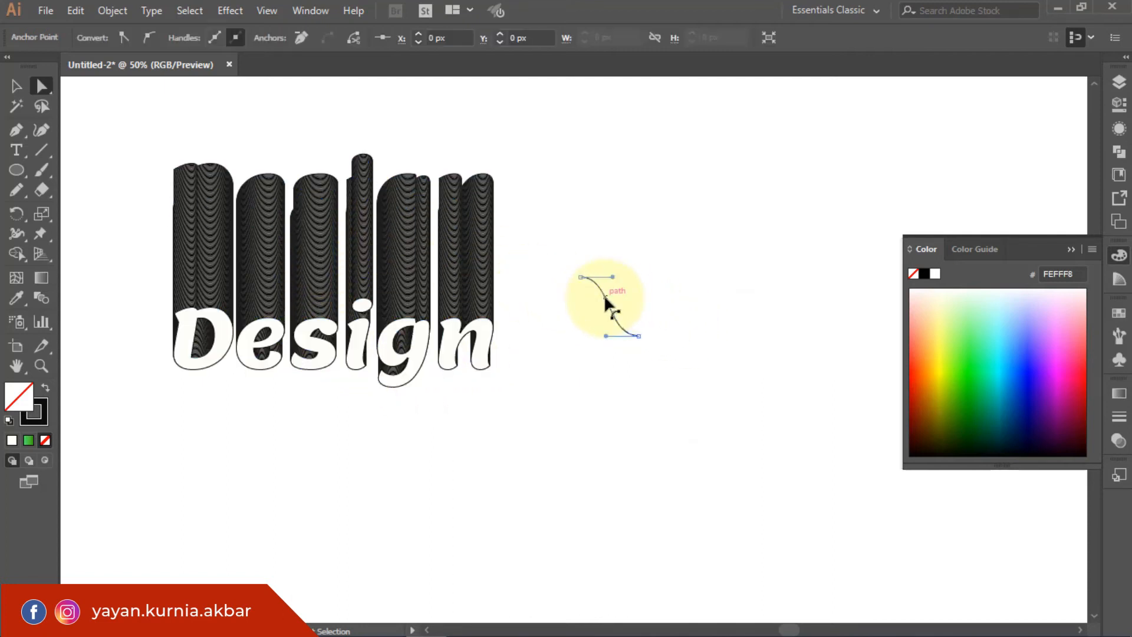
{"action": "left_click", "coordinate": [18, 87]}
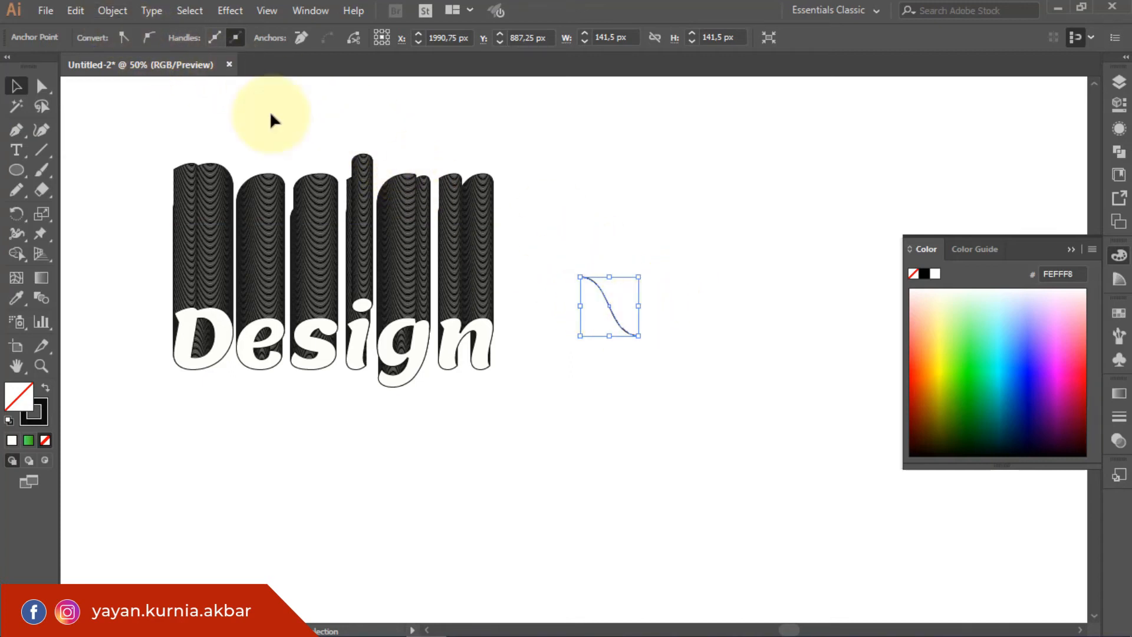
{"action": "left_click", "coordinate": [112, 10]}
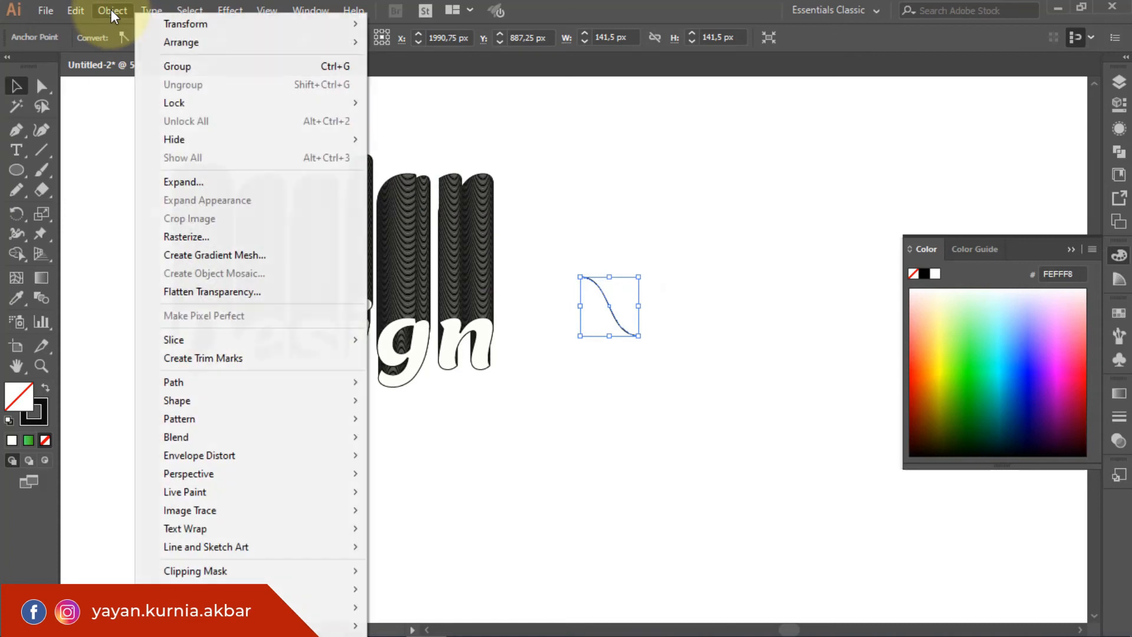
{"action": "left_click", "coordinate": [220, 184]}
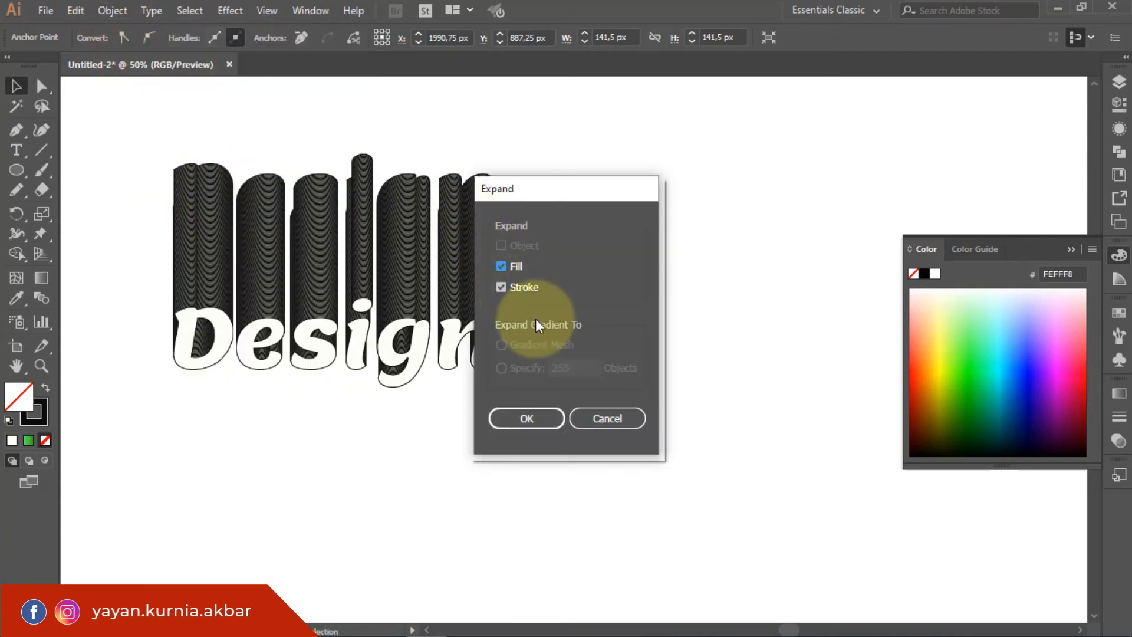
{"action": "left_click", "coordinate": [540, 419]}
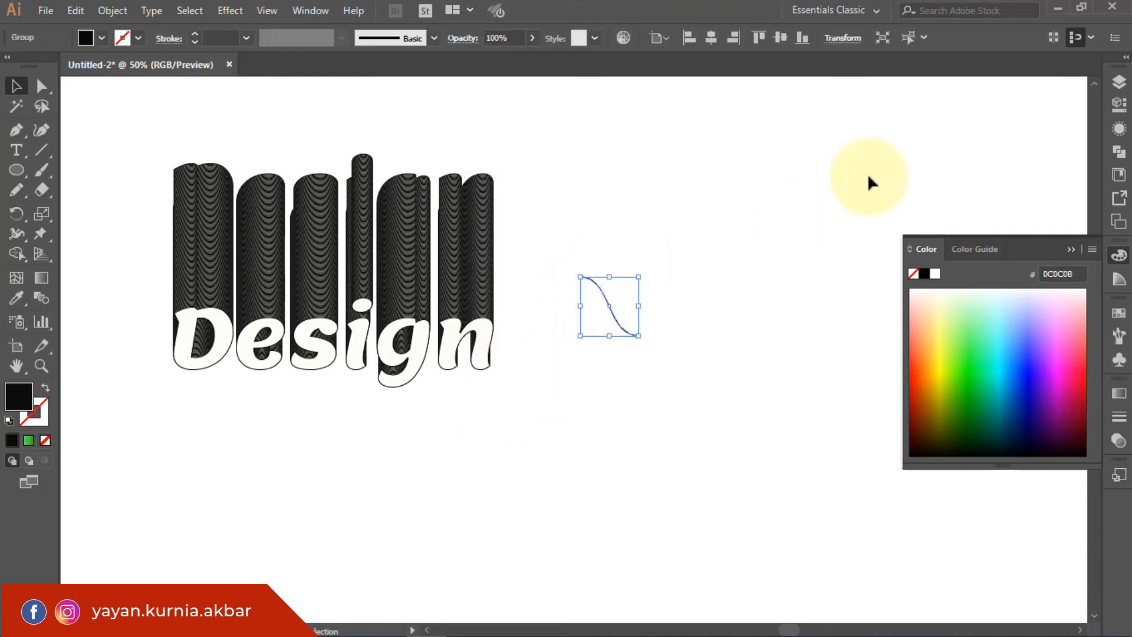
Show the layer structure and ungroup the expanded S-curve into a plain path.
{"action": "left_click", "coordinate": [1119, 81]}
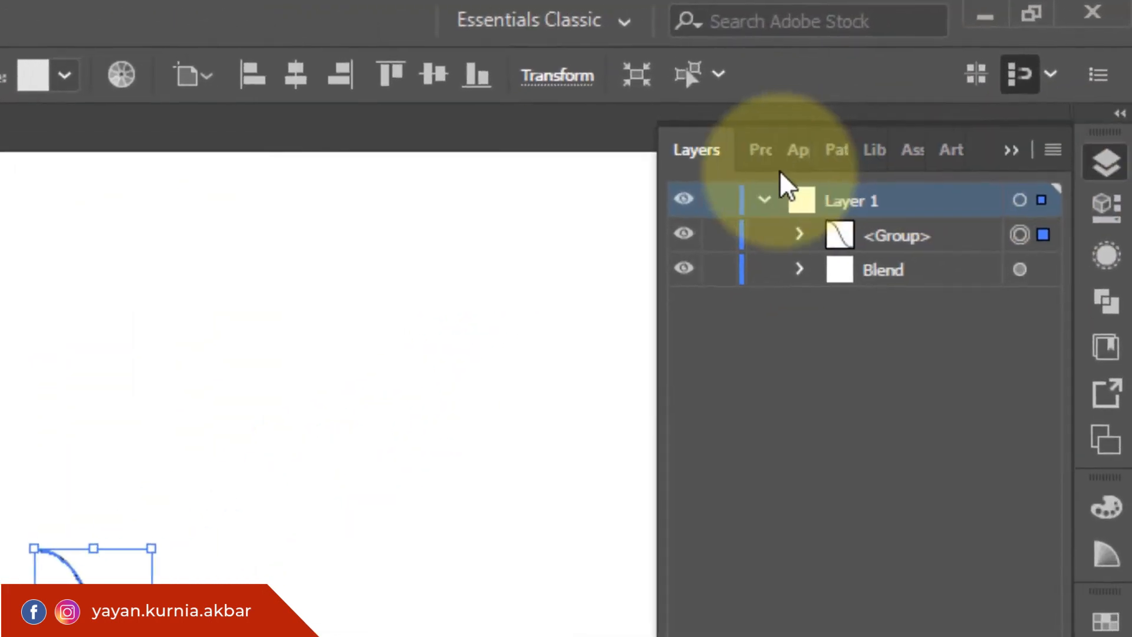
{"action": "left_click", "coordinate": [943, 236]}
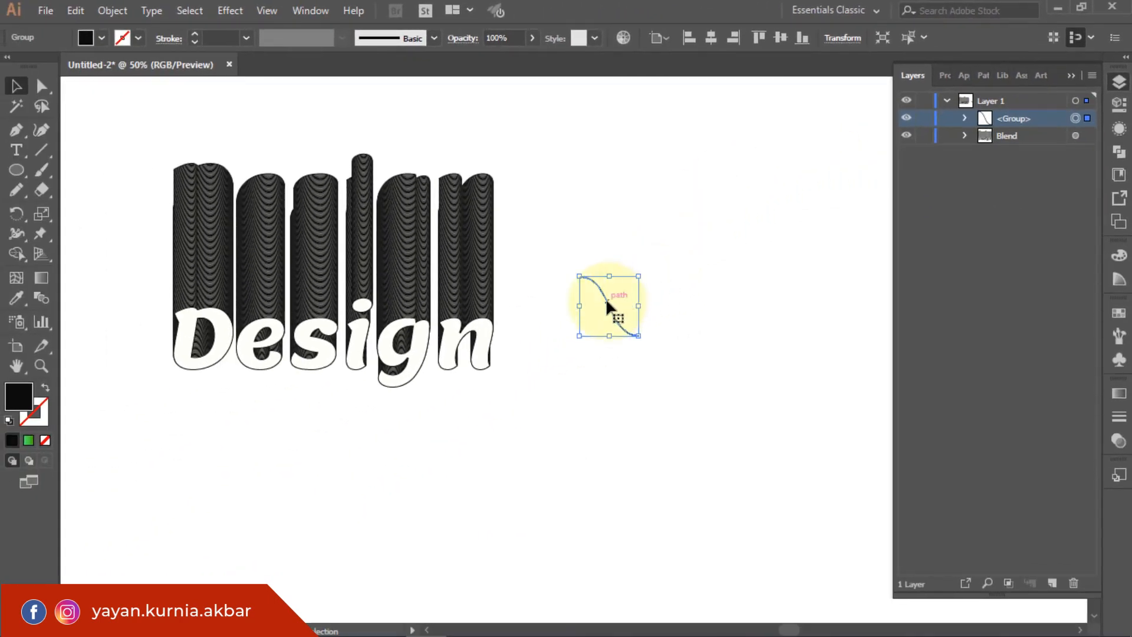
{"action": "right_click", "coordinate": [607, 302]}
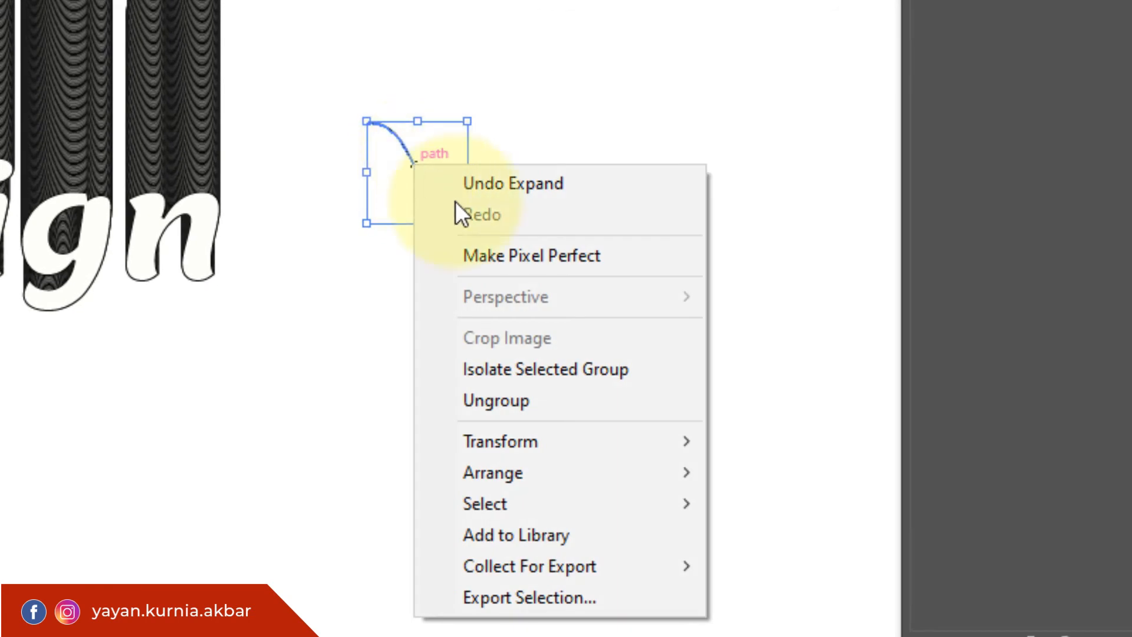
{"action": "left_click", "coordinate": [514, 400]}
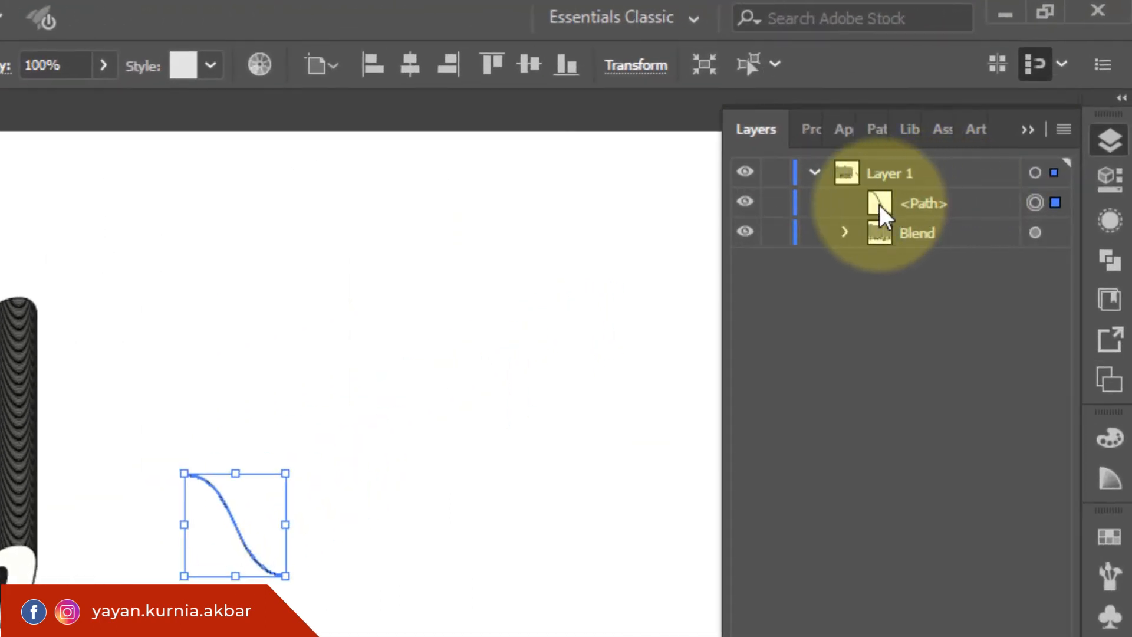
{"action": "left_click", "coordinate": [388, 336]}
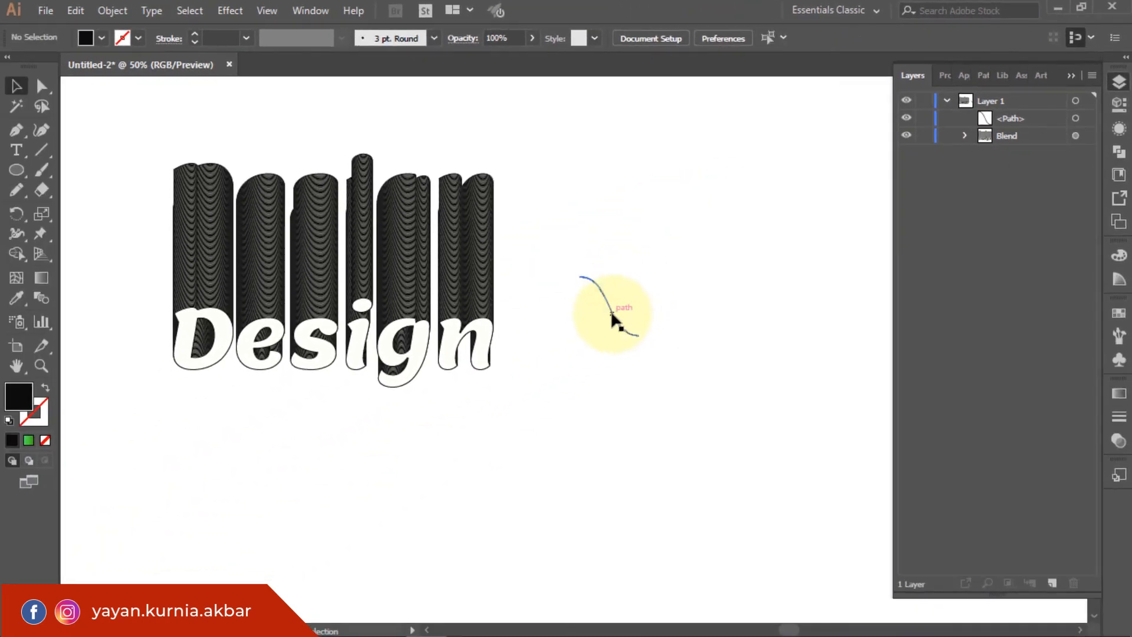
Replace the Design blend's spine with the S-curve path, and move the resulting blend toward the lower left.
{"action": "left_click", "coordinate": [612, 314]}
{"action": "left_click_drag", "start_coordinate": [328, 131], "coordinate": [683, 434]}
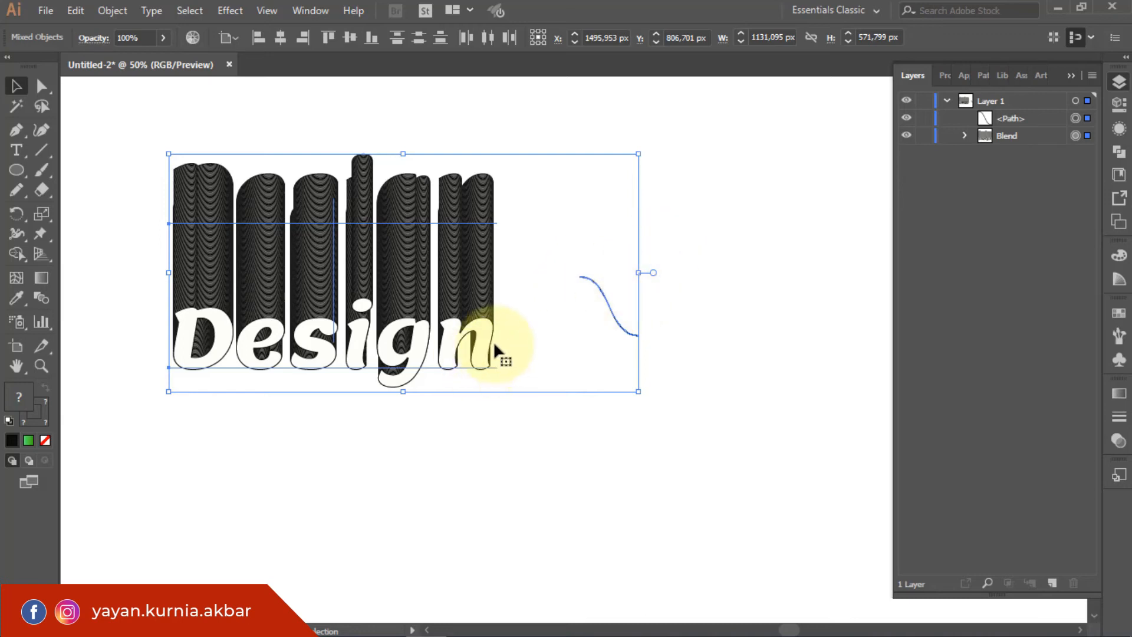
{"action": "left_click", "coordinate": [112, 9]}
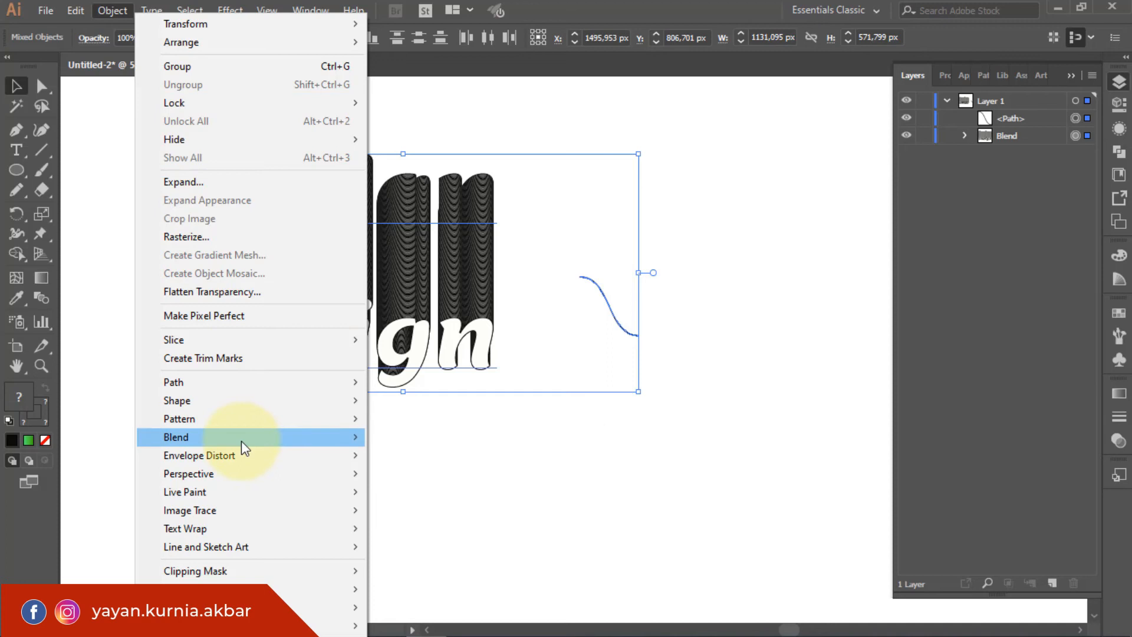
{"action": "mouse_move", "coordinate": [242, 441]}
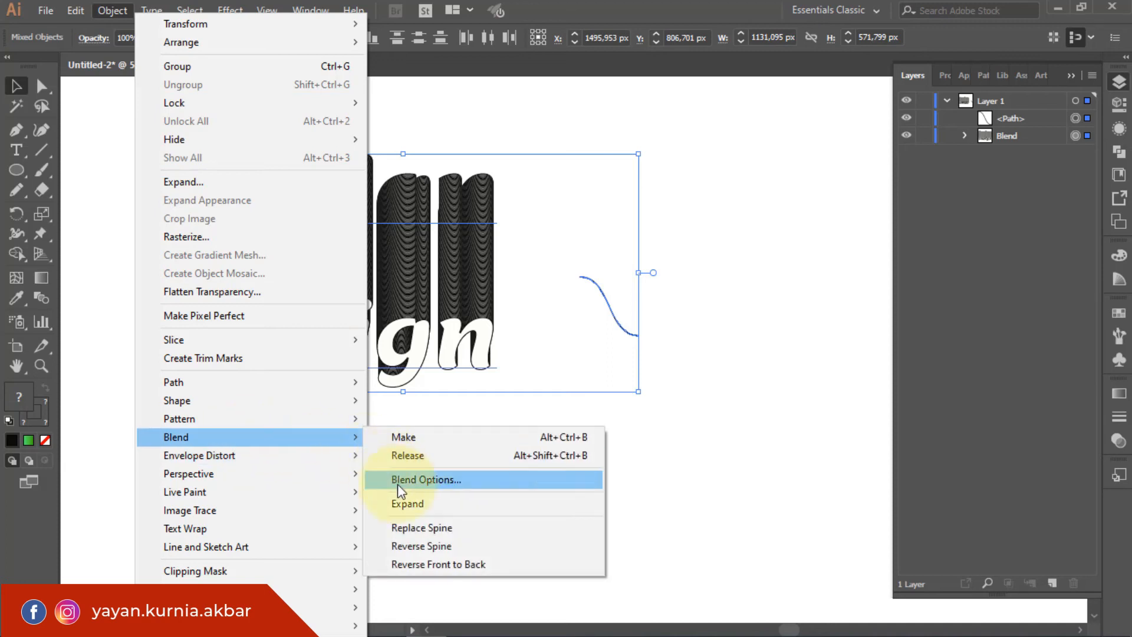
{"action": "left_click", "coordinate": [454, 531]}
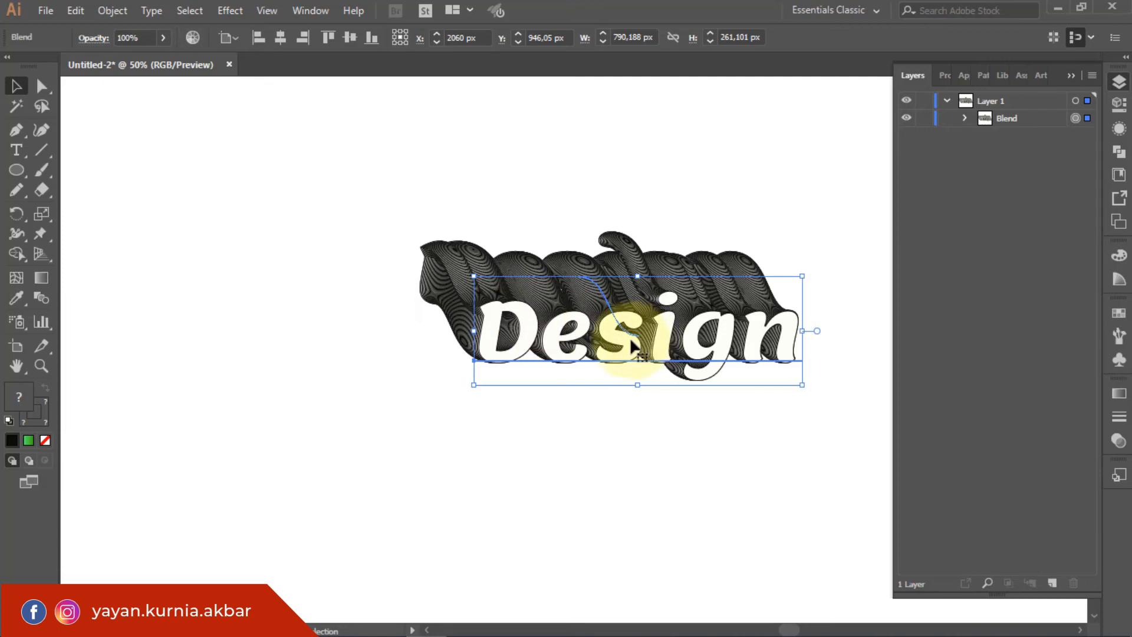
{"action": "left_click_drag", "start_coordinate": [611, 326], "coordinate": [489, 354]}
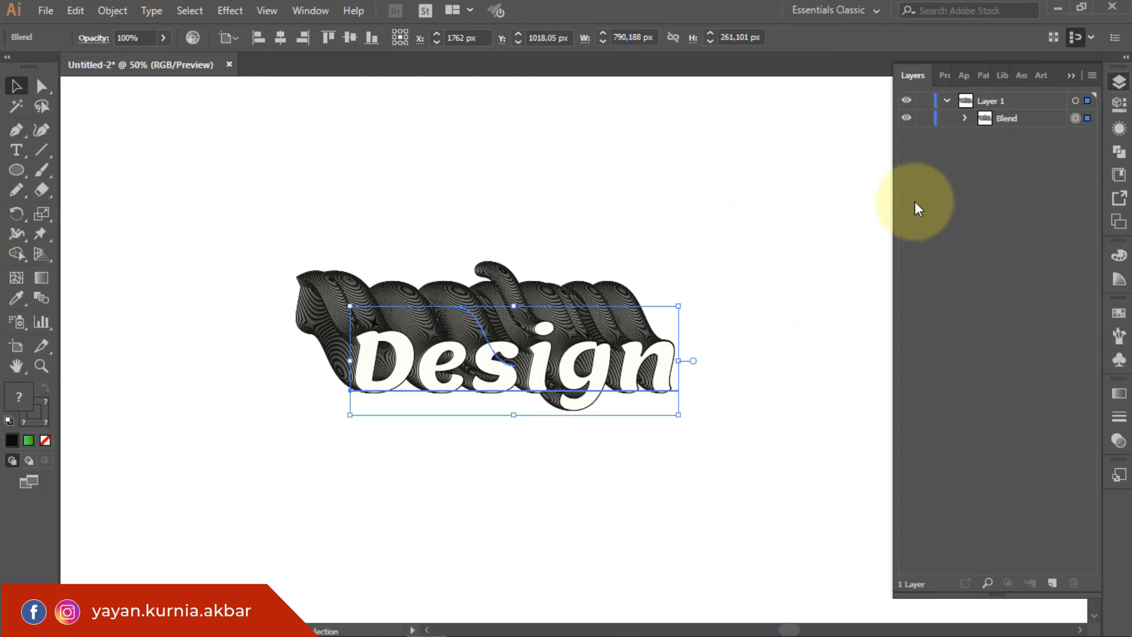
Expand the blend in the layer structure and fill its back Design text with green 1BB20B.
{"action": "left_click", "coordinate": [964, 118]}
{"action": "left_click", "coordinate": [1087, 154]}
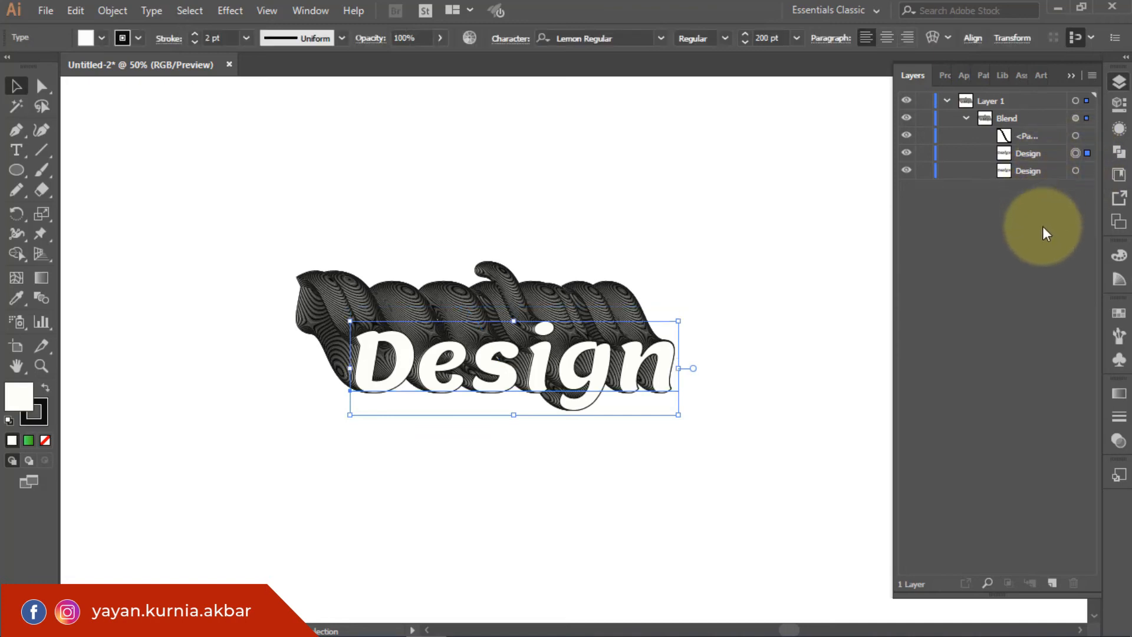
{"action": "left_click", "coordinate": [1086, 170]}
{"action": "left_click", "coordinate": [1087, 154]}
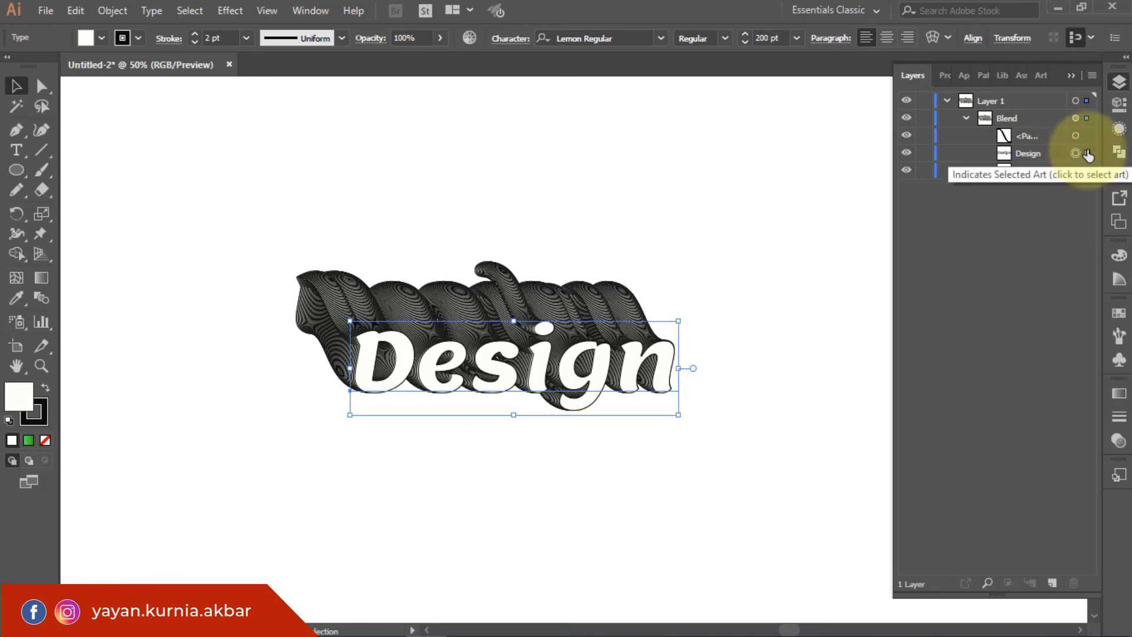
{"action": "left_click", "coordinate": [1087, 171]}
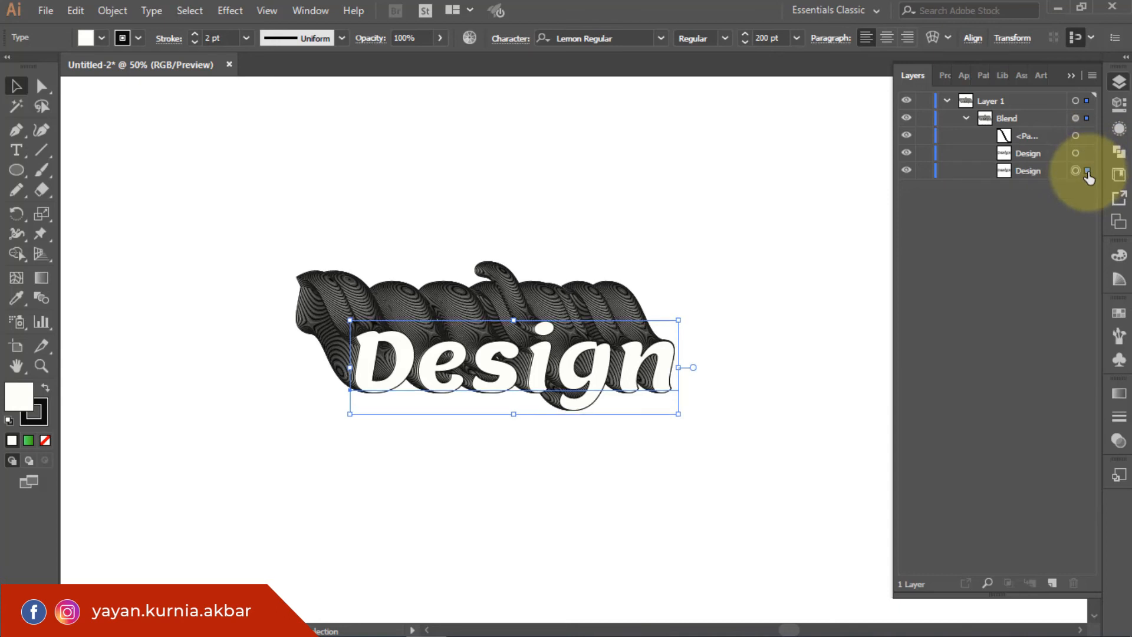
{"action": "left_click", "coordinate": [1087, 153]}
{"action": "left_click", "coordinate": [1087, 171]}
{"action": "double_click", "coordinate": [25, 406]}
{"action": "left_click_drag", "start_coordinate": [885, 353], "coordinate": [891, 332]}
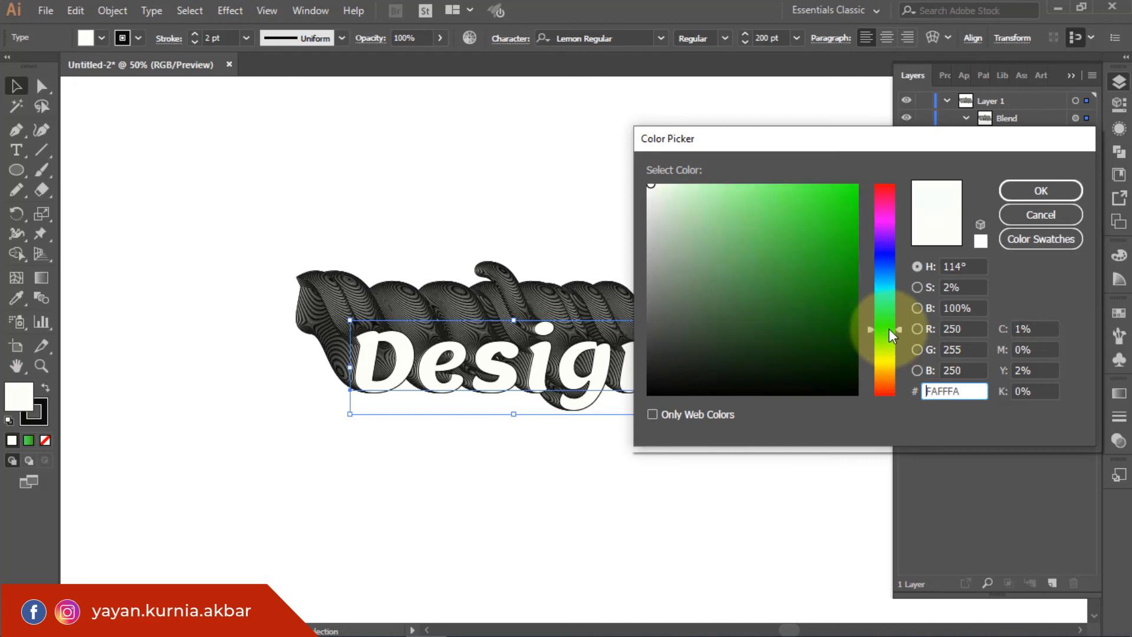
{"action": "left_click", "coordinate": [845, 247]}
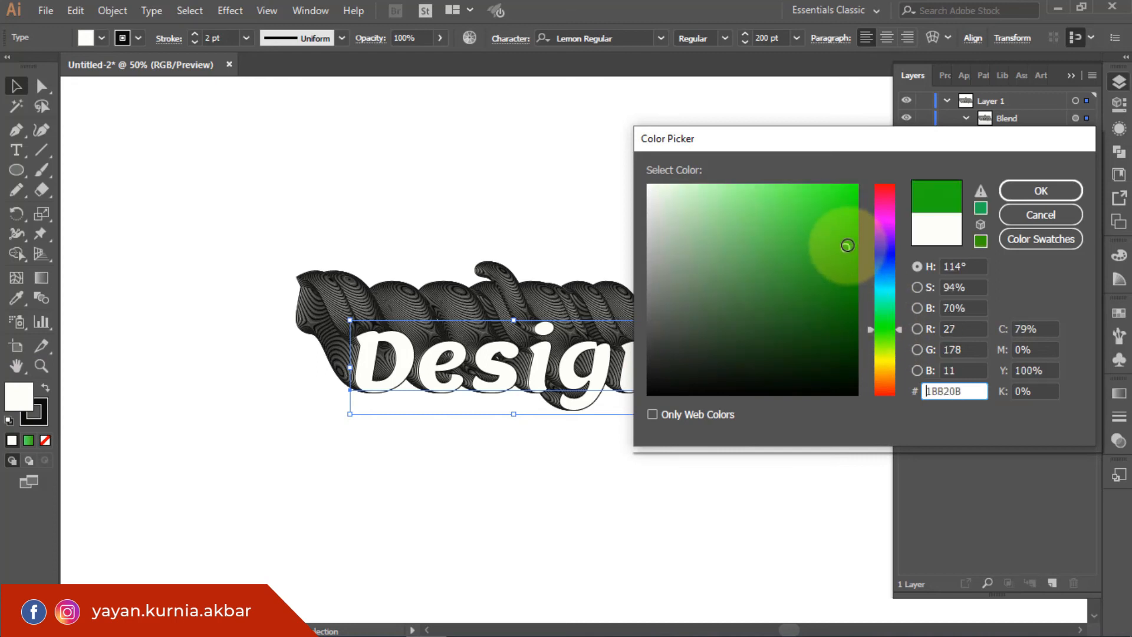
{"action": "left_click", "coordinate": [1041, 190]}
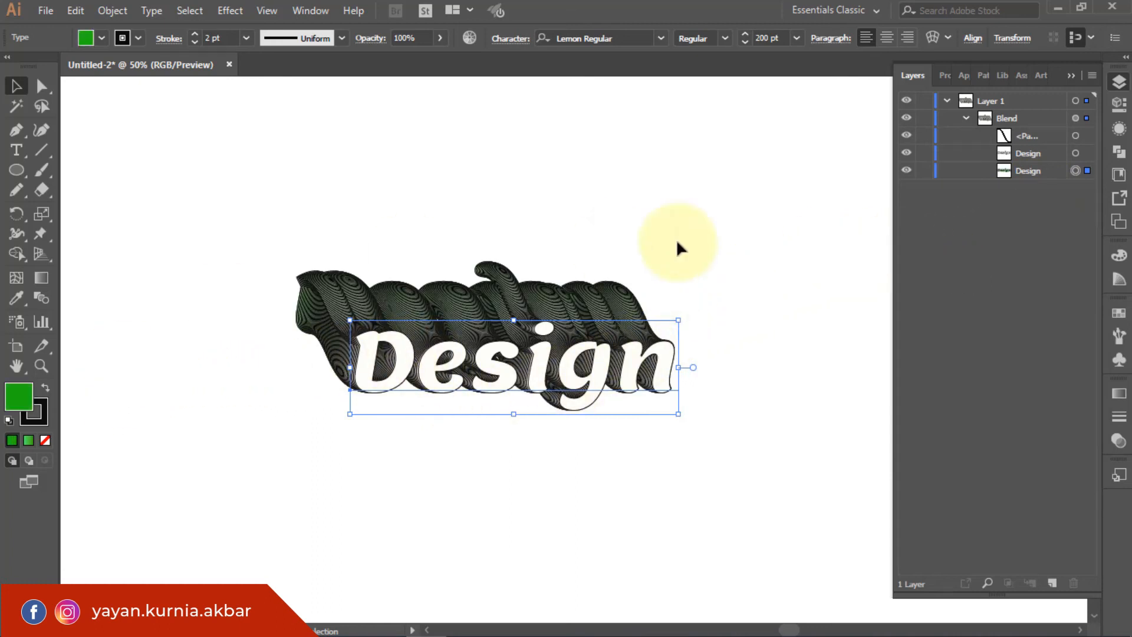
Fill the blend's front Design text with bright yellow and remove its stroke.
{"action": "left_click", "coordinate": [1075, 153]}
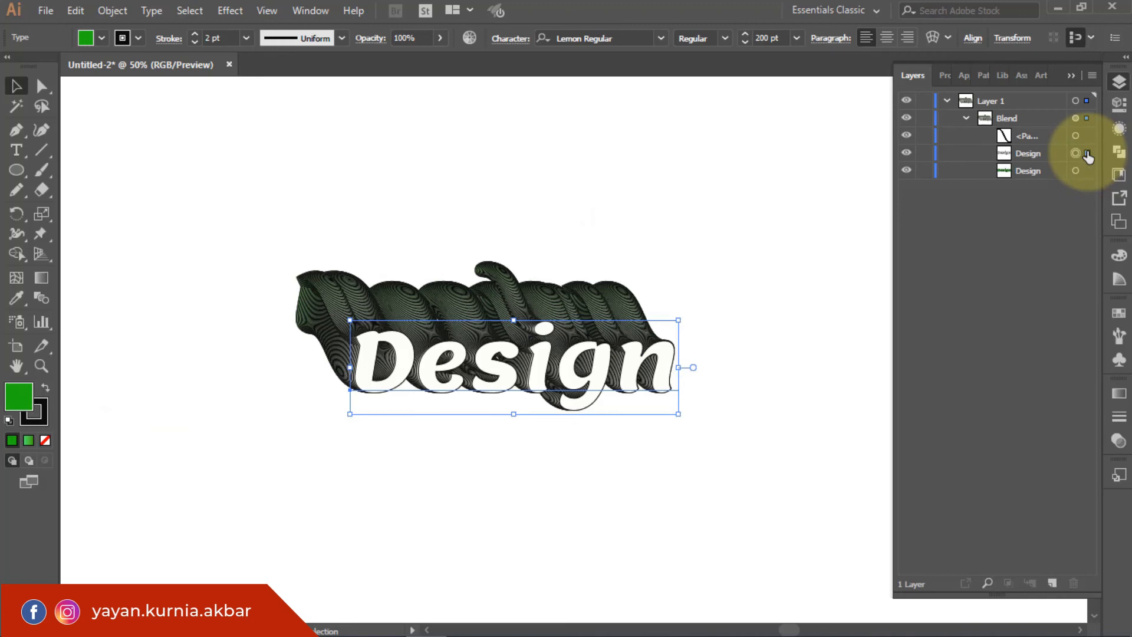
{"action": "double_click", "coordinate": [24, 399]}
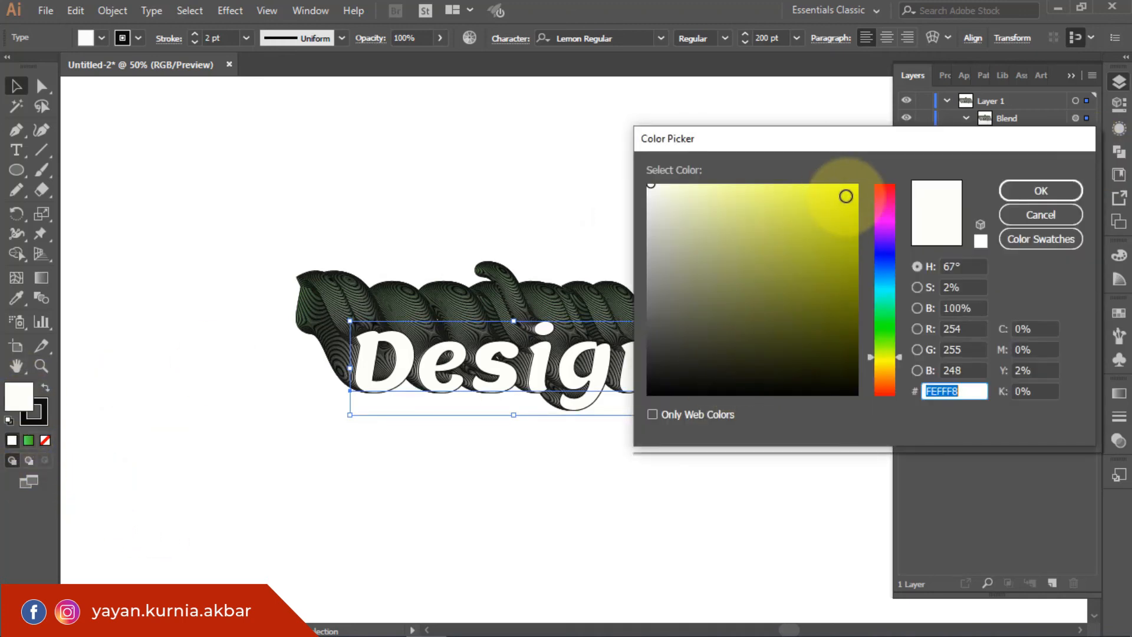
{"action": "left_click", "coordinate": [846, 196]}
{"action": "left_click", "coordinate": [1043, 190]}
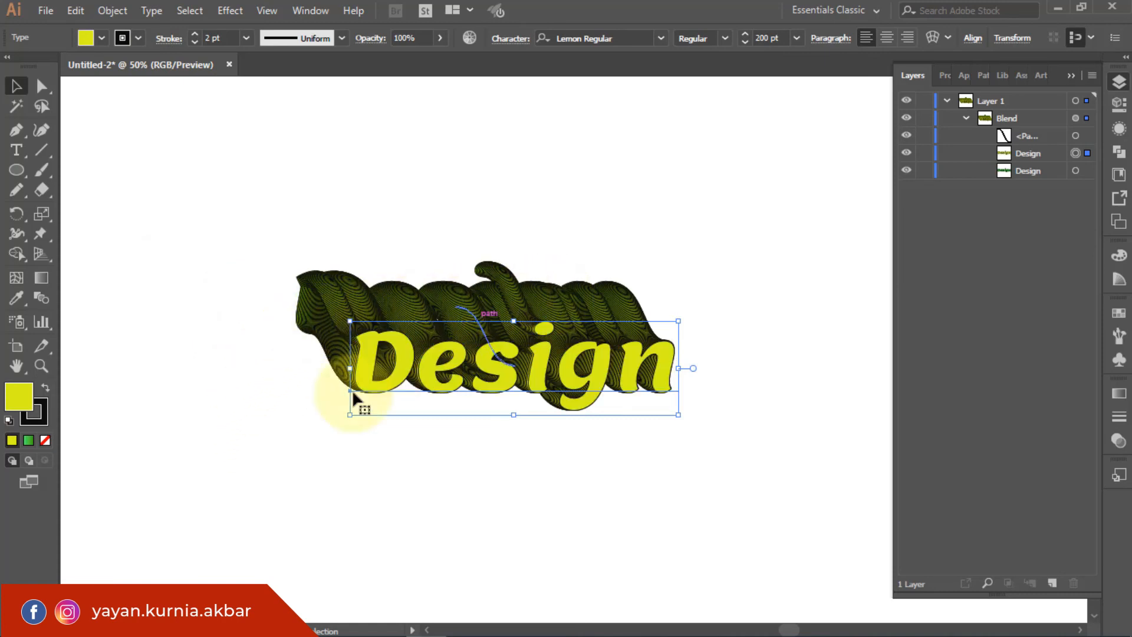
{"action": "left_click", "coordinate": [41, 409]}
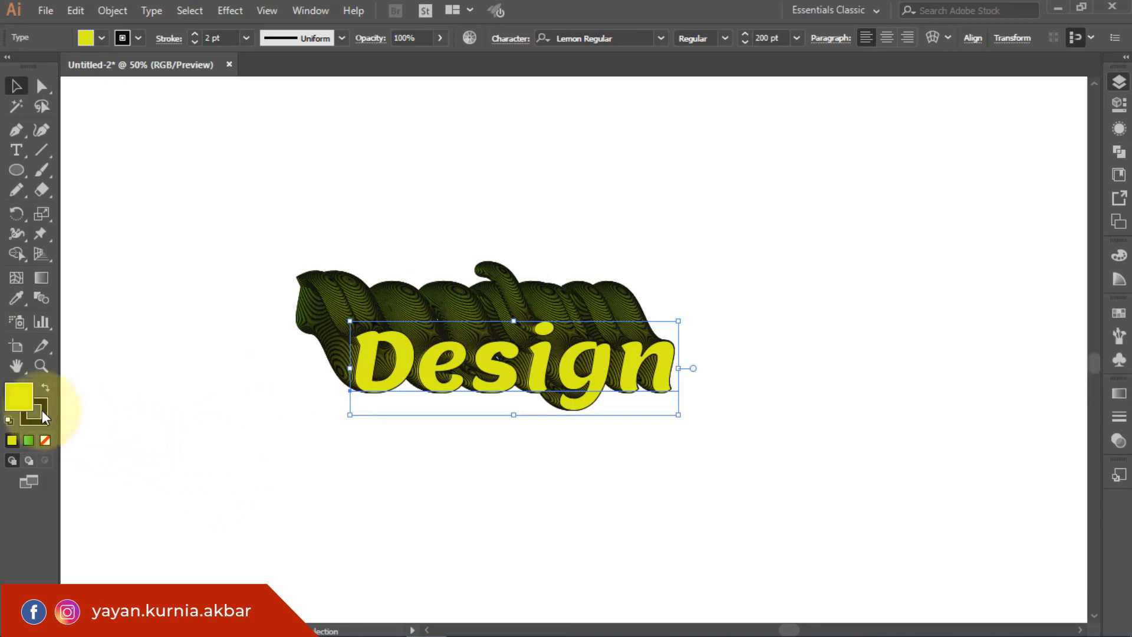
{"action": "left_click", "coordinate": [46, 443]}
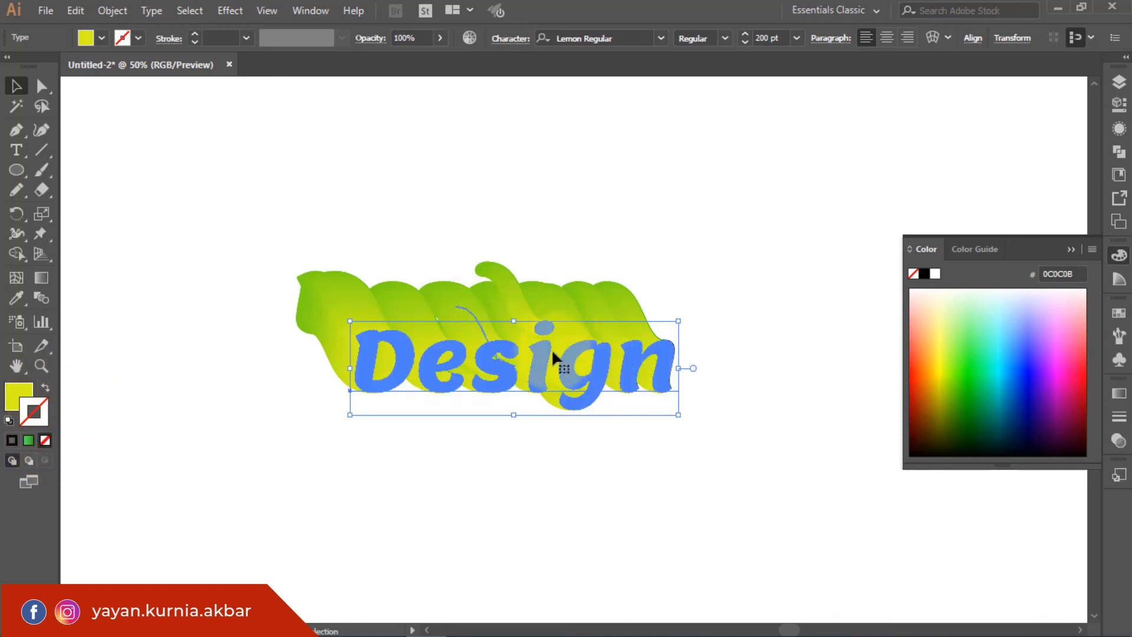
Give the front Design text a grey stroke with the colour 757573.
{"action": "double_click", "coordinate": [45, 412]}
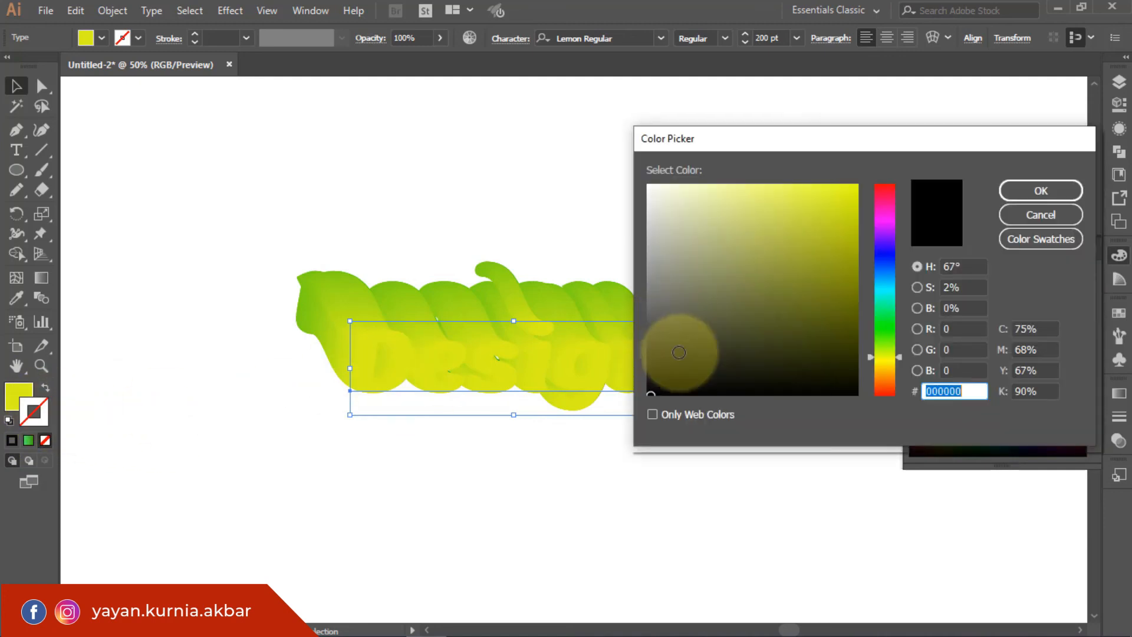
{"action": "left_click", "coordinate": [651, 298]}
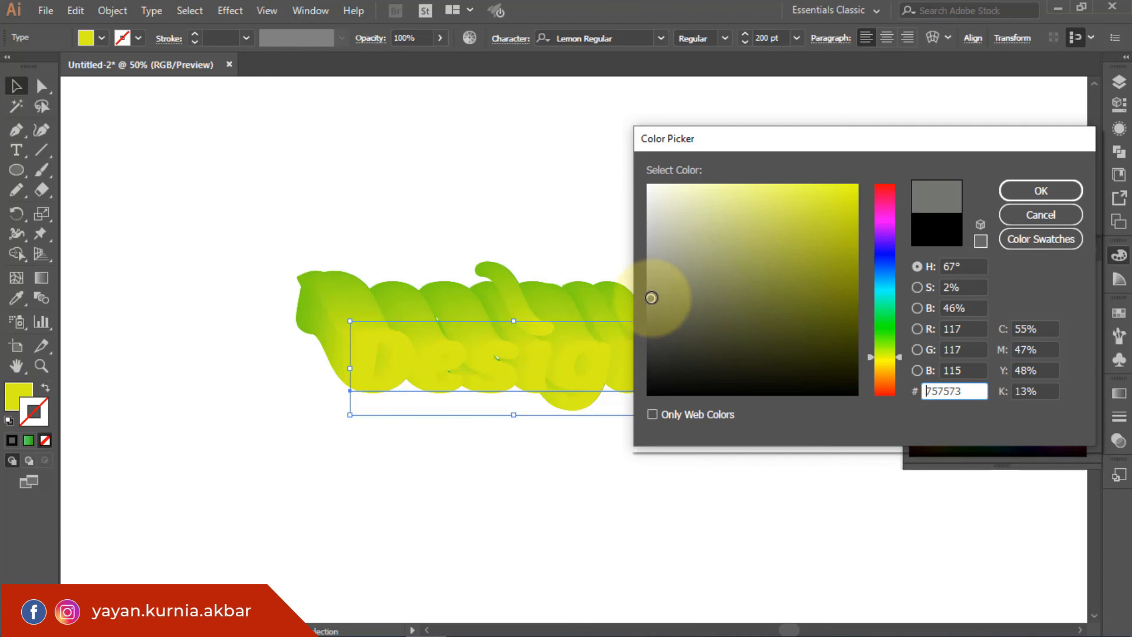
{"action": "left_click", "coordinate": [1029, 192]}
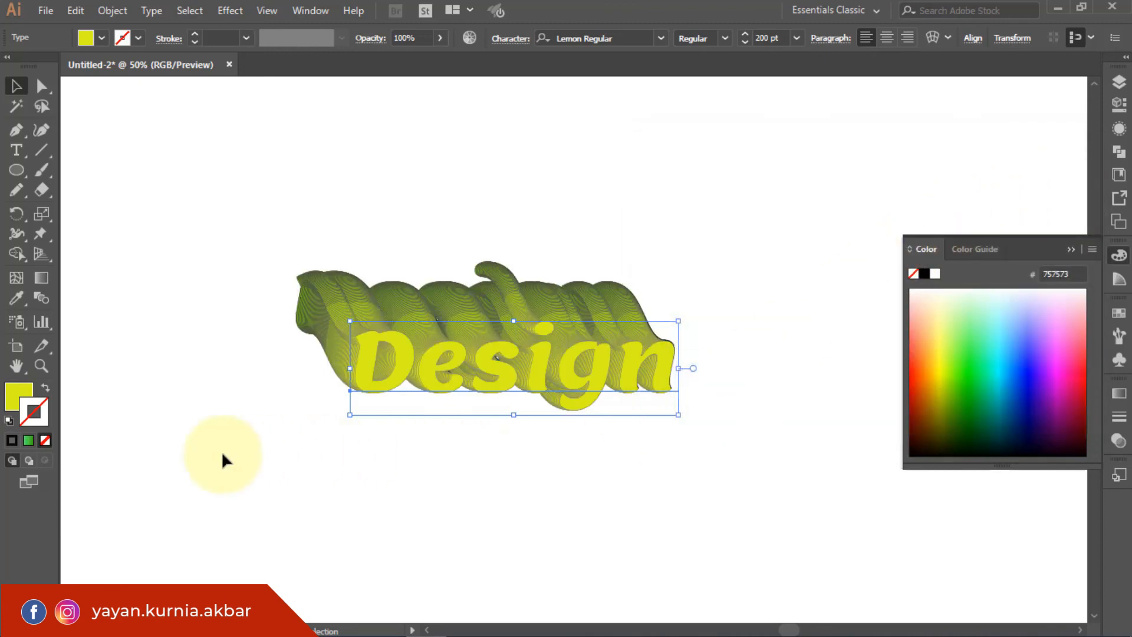
{"action": "left_click", "coordinate": [384, 498]}
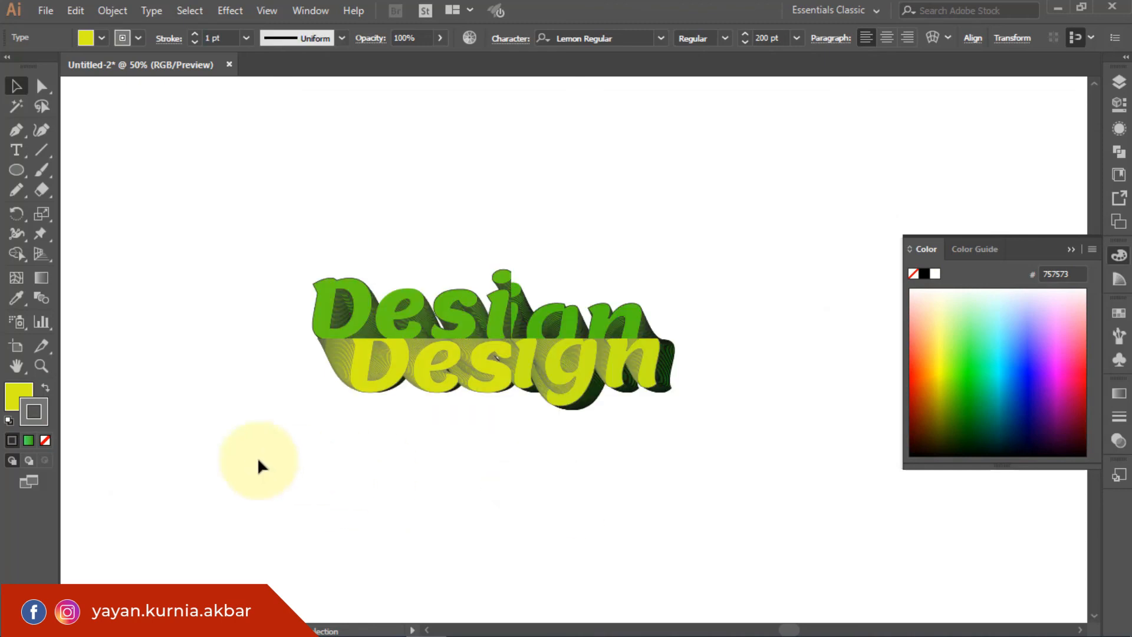
Darken the front Design text's stroke to 262625 and clear the selection.
{"action": "double_click", "coordinate": [46, 406]}
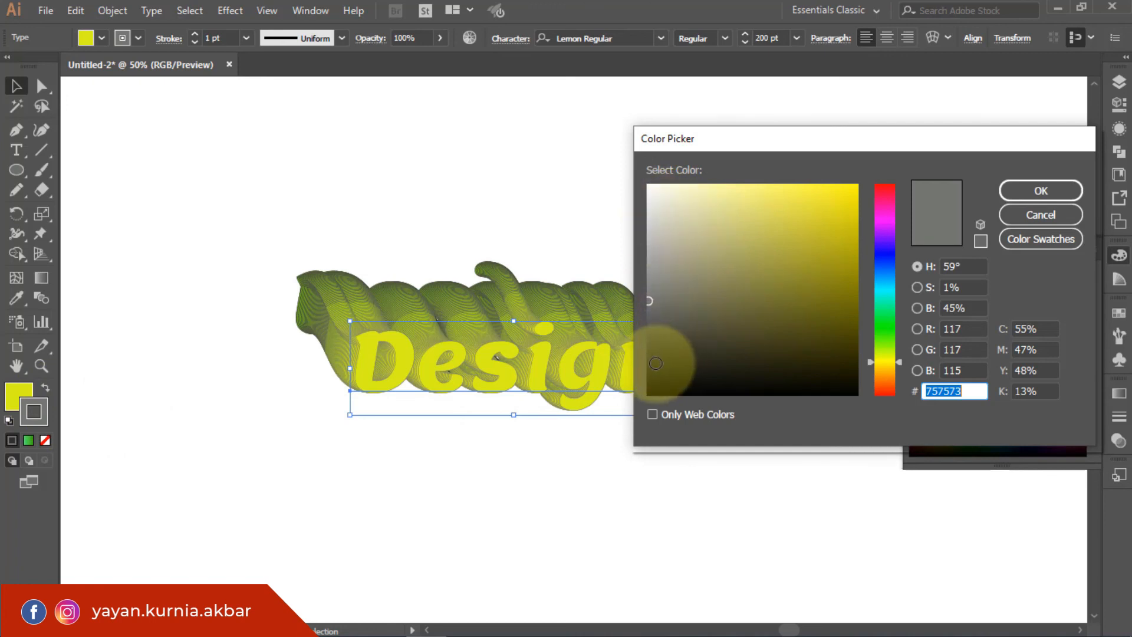
{"action": "left_click", "coordinate": [656, 363]}
{"action": "left_click", "coordinate": [1026, 191]}
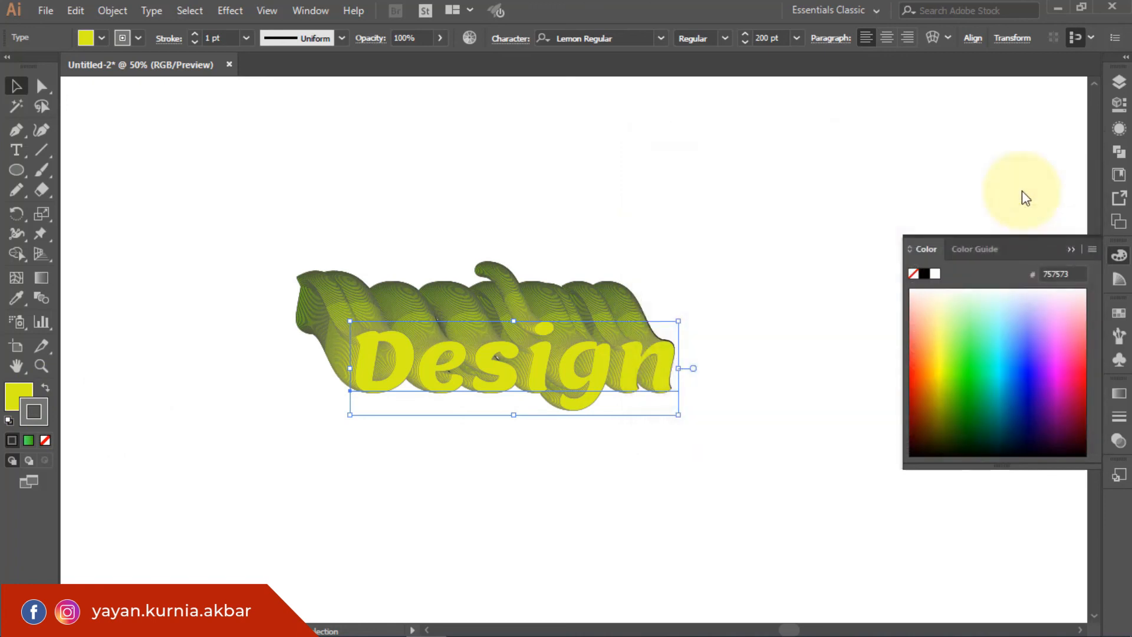
{"action": "left_click", "coordinate": [810, 423]}
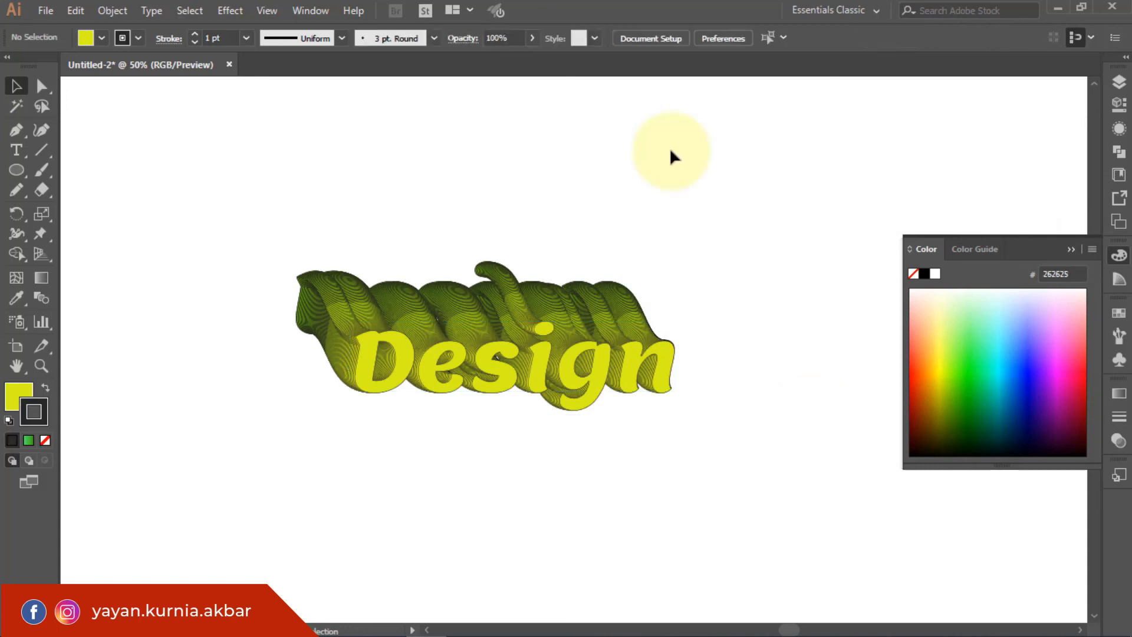